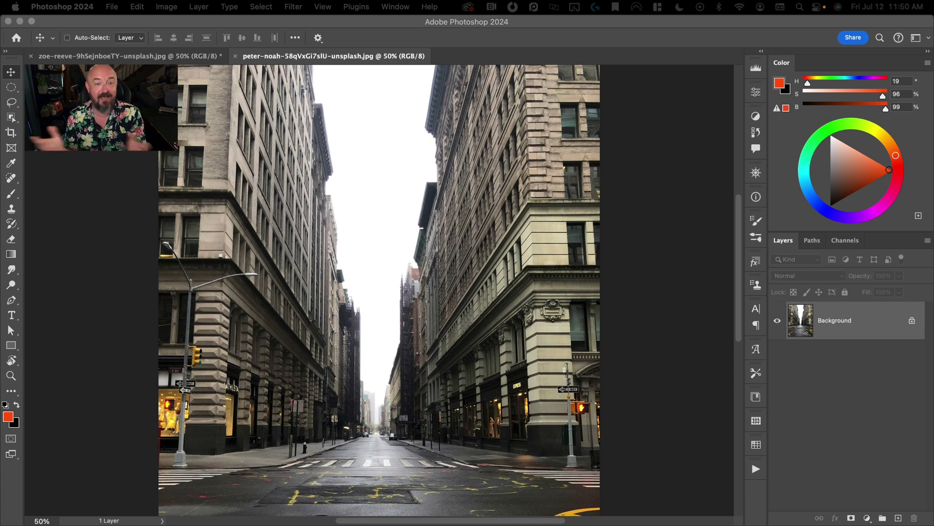
Step: Compare the street and elephant photos, ending on the elephant document
{"action": "left_click", "coordinate": [39, 41]}
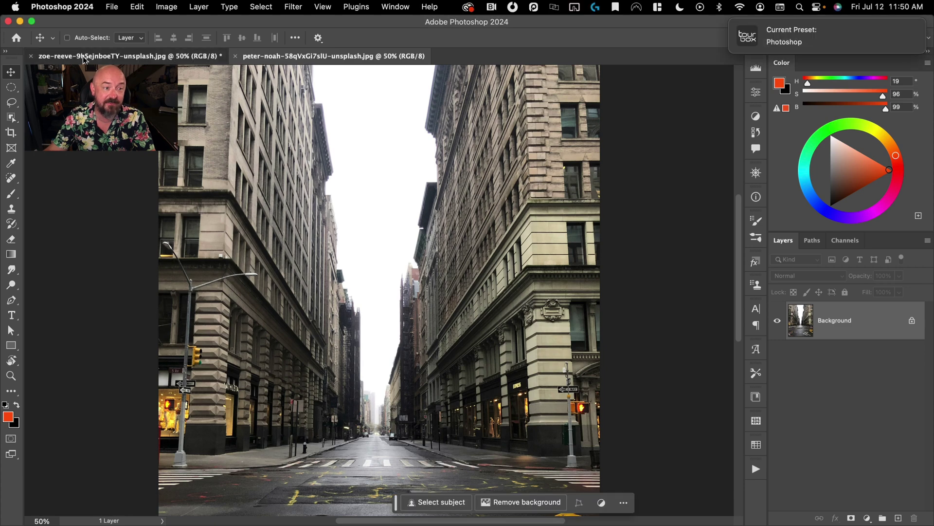
{"action": "left_click", "coordinate": [303, 57]}
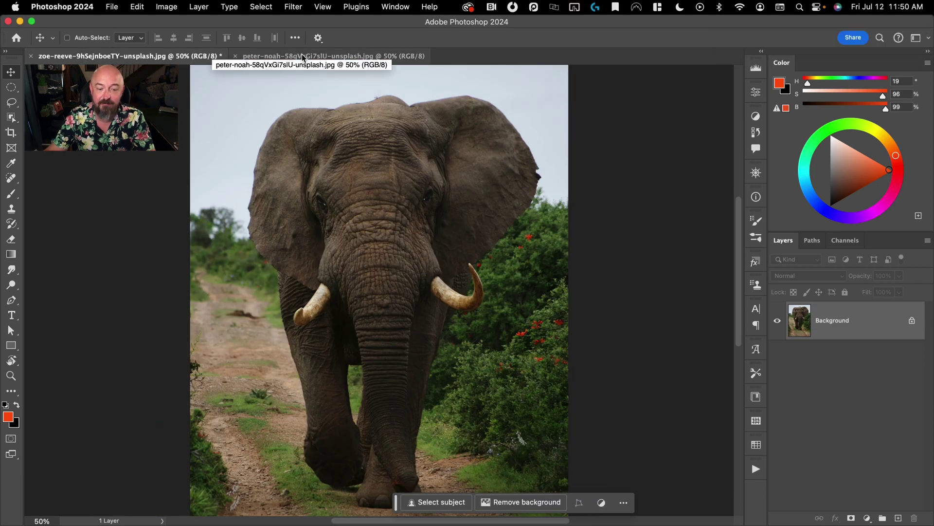
{"action": "left_click", "coordinate": [302, 56]}
{"action": "left_click", "coordinate": [131, 56]}
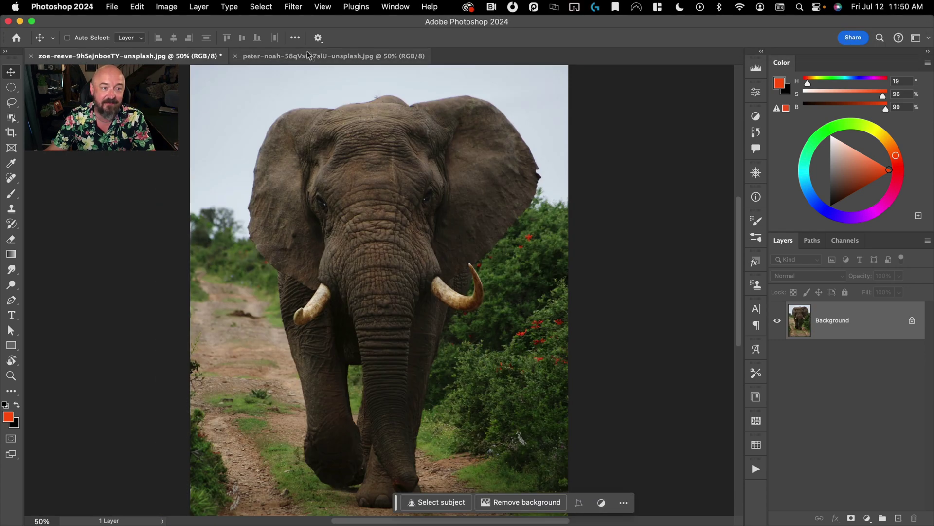
{"action": "left_click", "coordinate": [307, 55]}
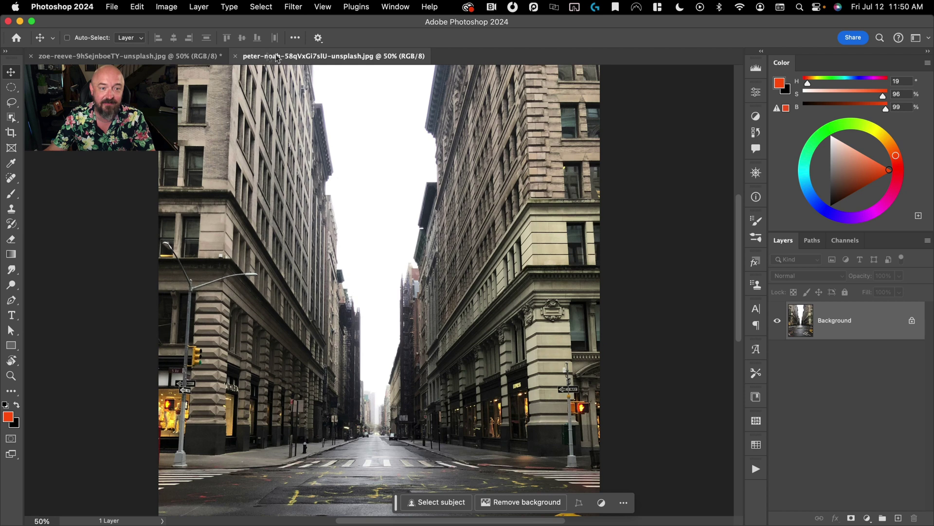
{"action": "left_click", "coordinate": [164, 55]}
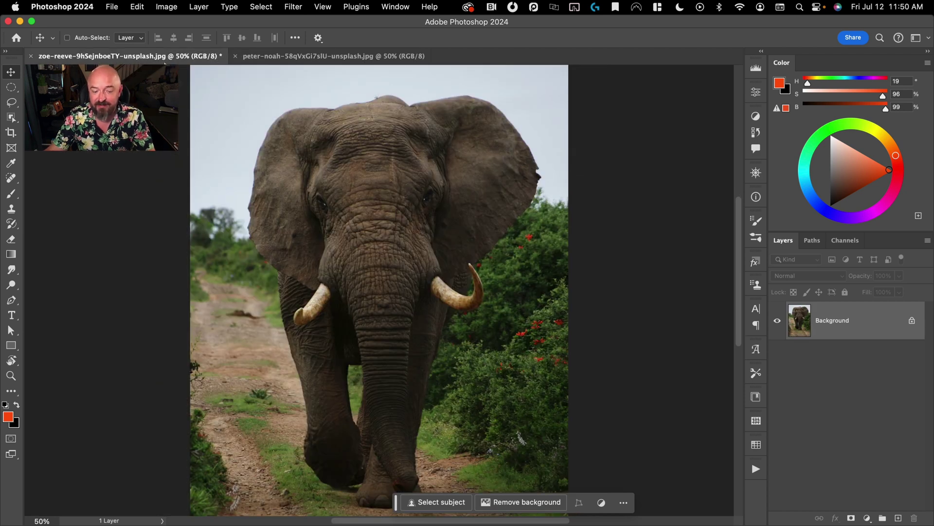
{"action": "left_click", "coordinate": [308, 57]}
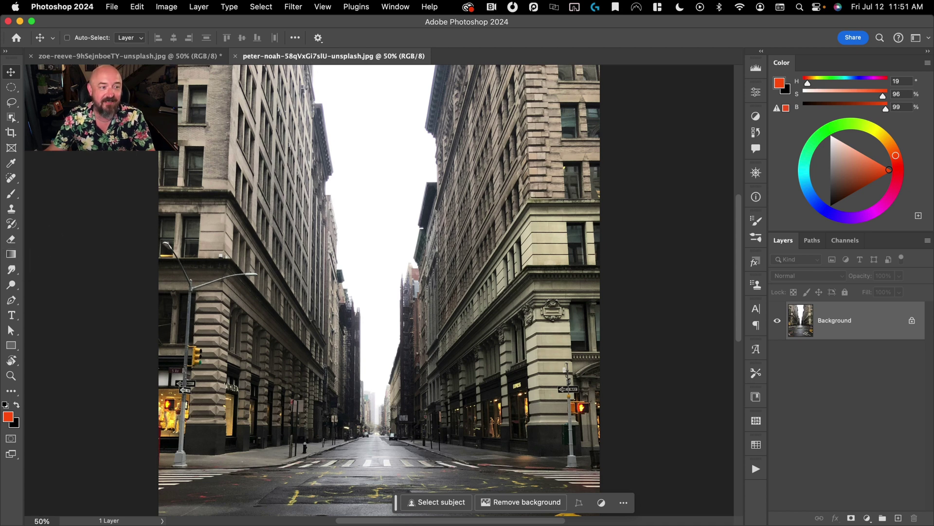
{"action": "left_click", "coordinate": [91, 55]}
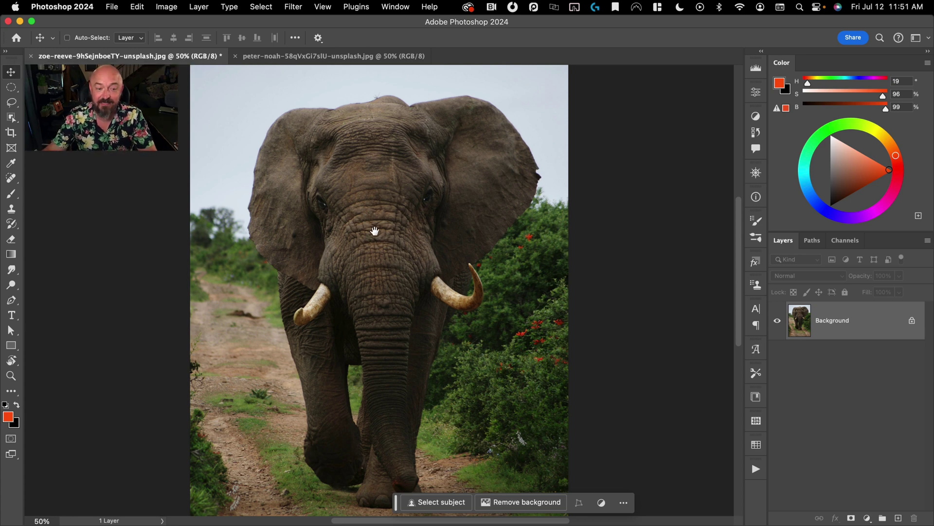
{"action": "scroll", "coordinate": [403, 206], "scroll_direction": "down", "scroll_amount": 2}
{"action": "scroll", "coordinate": [443, 247], "scroll_direction": "down", "scroll_amount": 2}
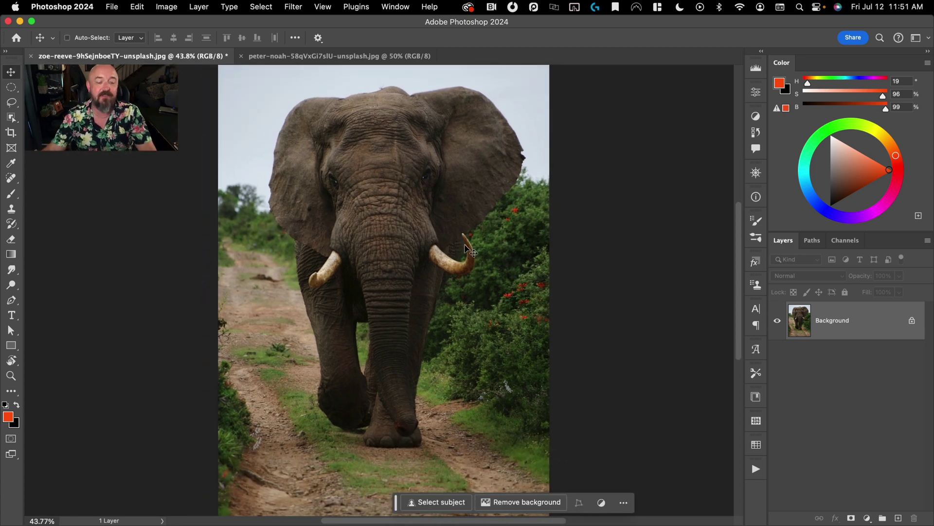
Step: With Object Selection, set Select Subject to Cloud (Detailed results) and select the elephant
{"action": "left_click", "coordinate": [12, 118]}
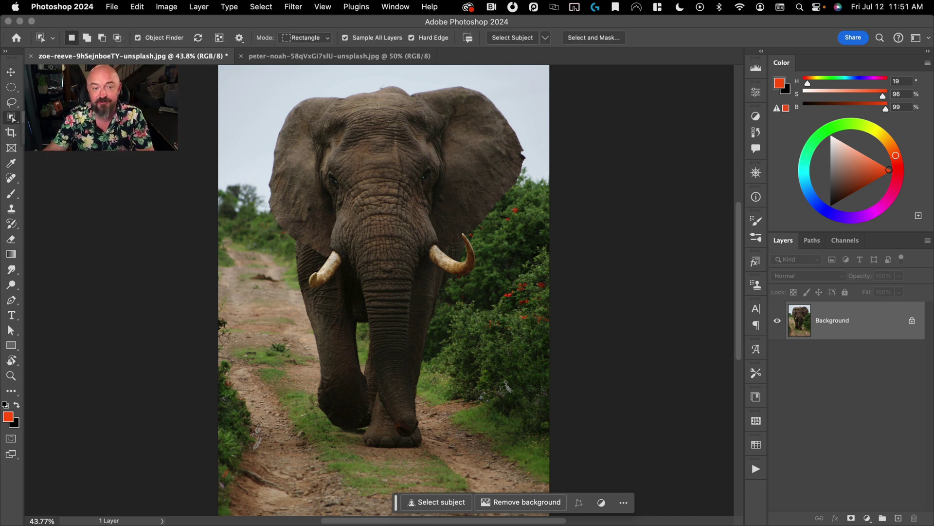
{"action": "left_click", "coordinate": [546, 38]}
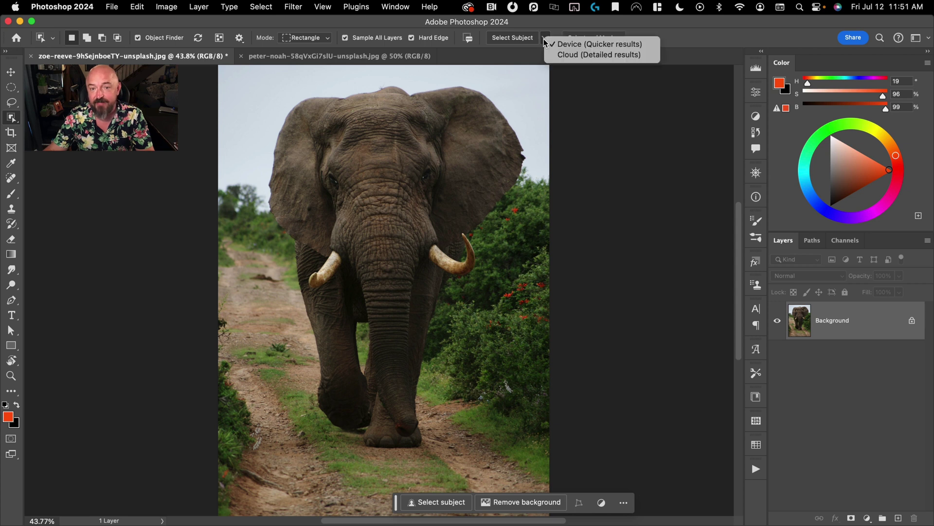
{"action": "left_click", "coordinate": [559, 53]}
{"action": "left_click", "coordinate": [512, 35]}
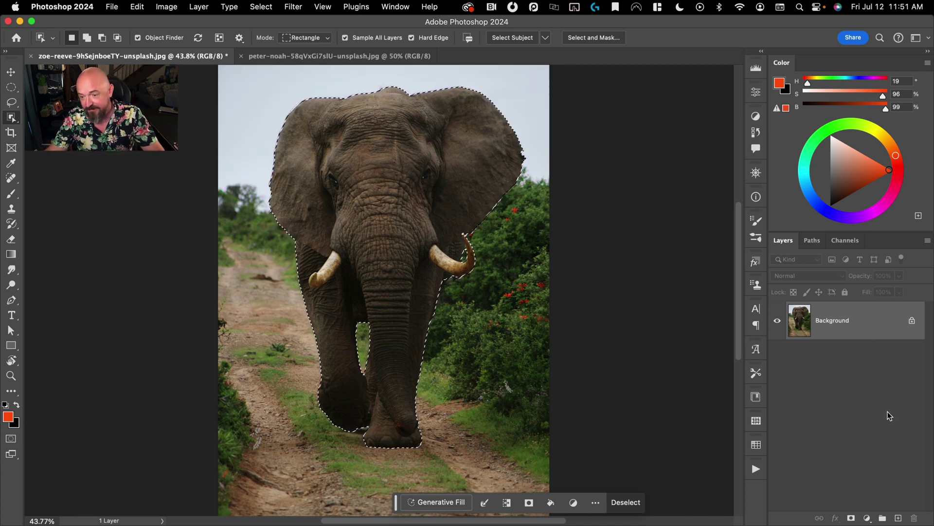
Step: Copy the selected elephant, paste it into the street photo, and fit the view on screen
{"action": "key", "text": "super+c"}
{"action": "left_click", "coordinate": [354, 57]}
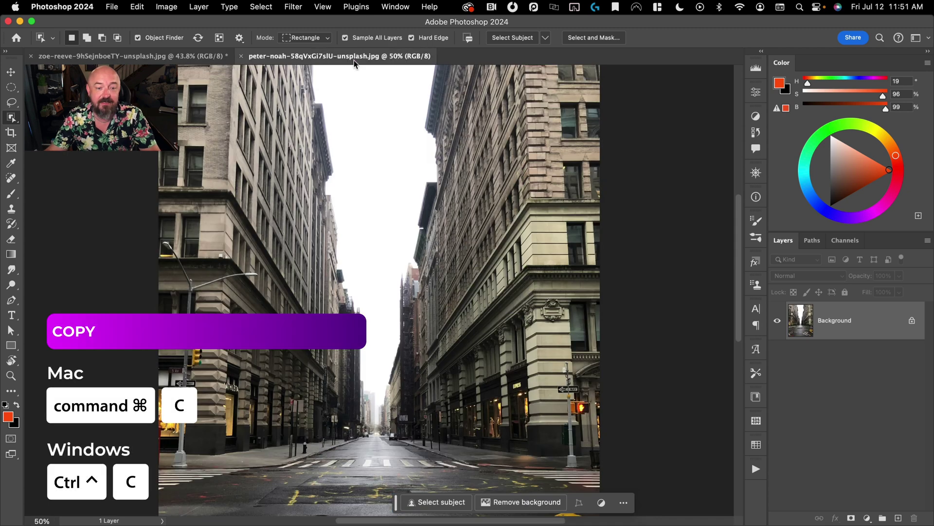
{"action": "key", "text": "super+v"}
{"action": "key", "text": "v"}
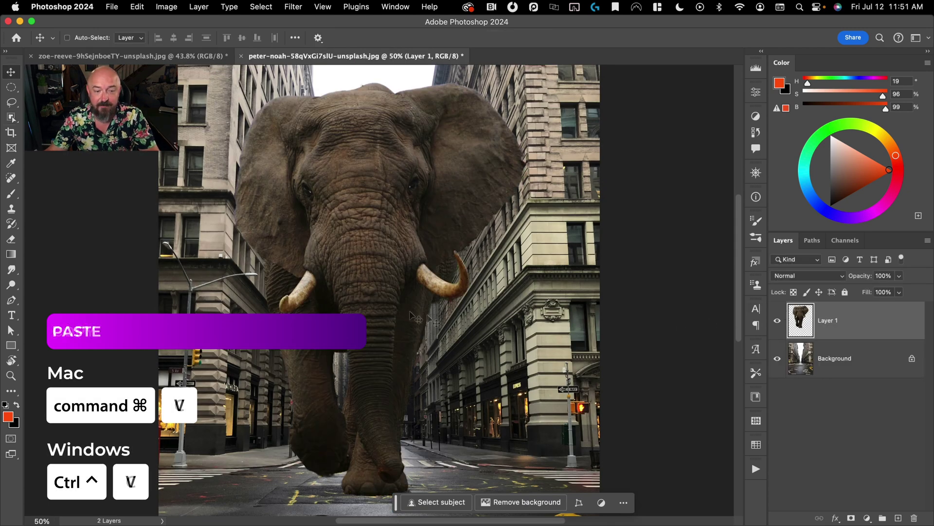
{"action": "key", "text": "super+0"}
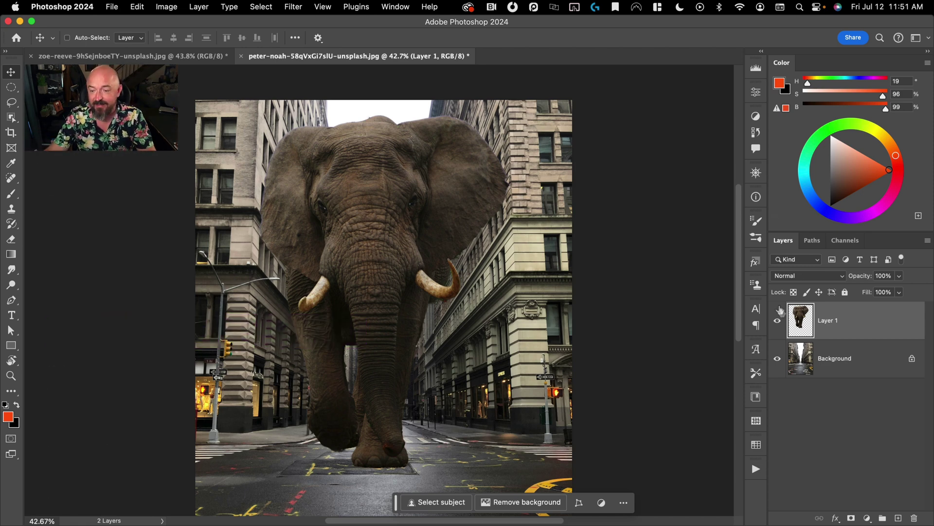
Step: Hide Layer 1, then duplicate the elephant's Background and mask the copy to the selection
{"action": "left_click", "coordinate": [776, 325]}
{"action": "key", "text": "ctrl+Tab"}
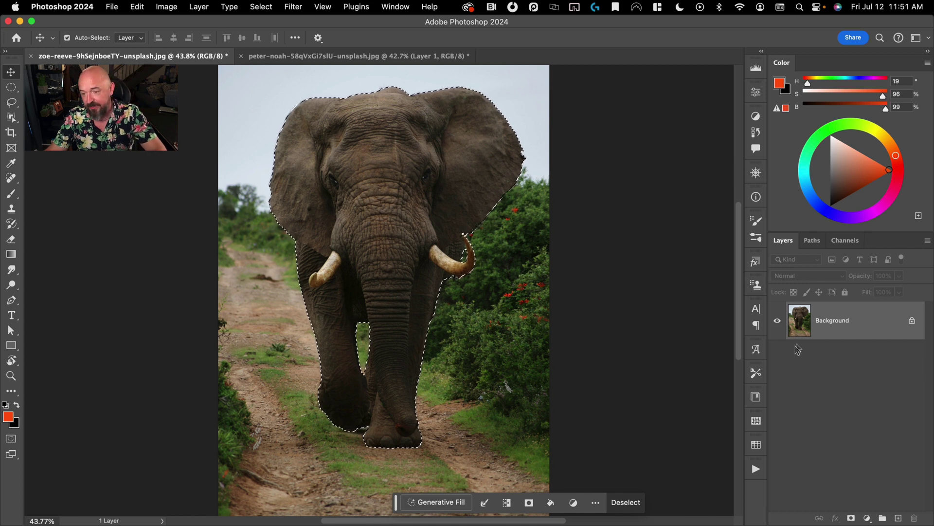
{"action": "left_click_drag", "start_coordinate": [863, 330], "coordinate": [898, 518]}
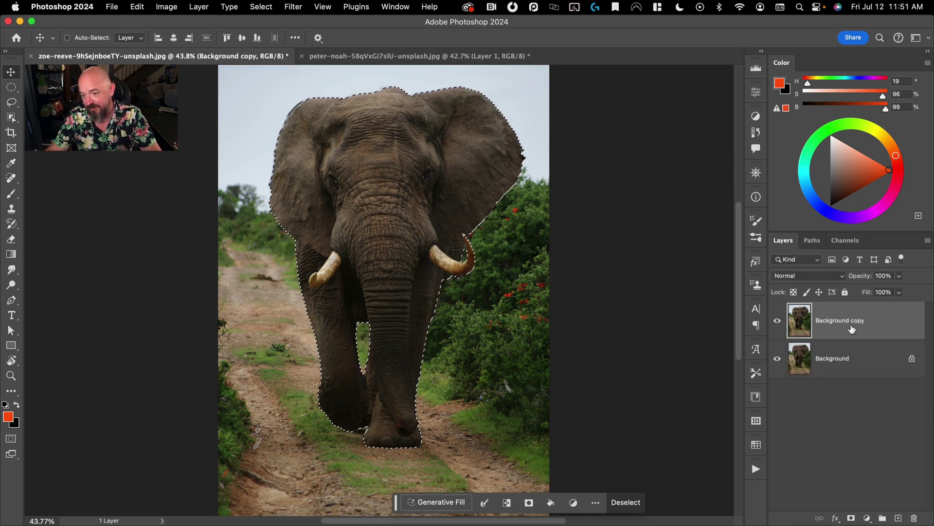
{"action": "left_click", "coordinate": [851, 518]}
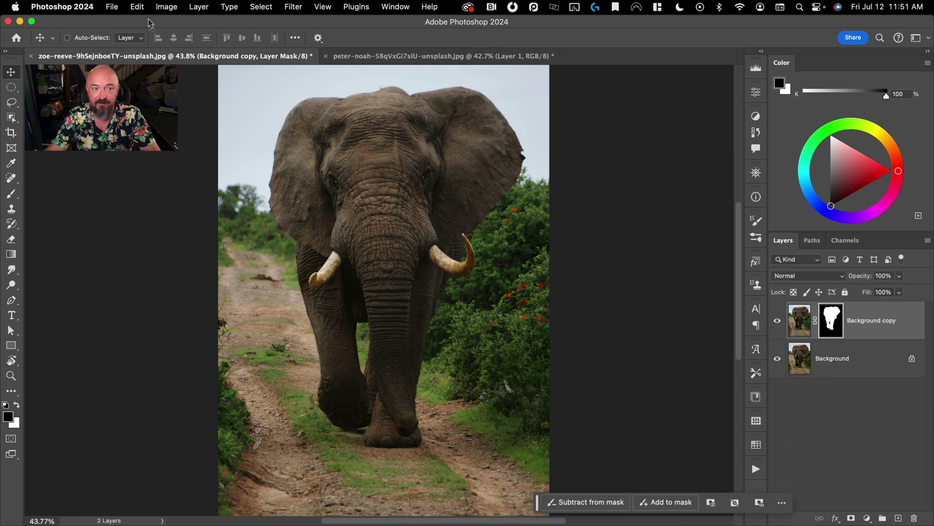
Step: Float the elephant document, drag the masked copy into the street document, and disable its mask
{"action": "left_click_drag", "start_coordinate": [157, 57], "coordinate": [547, 112]}
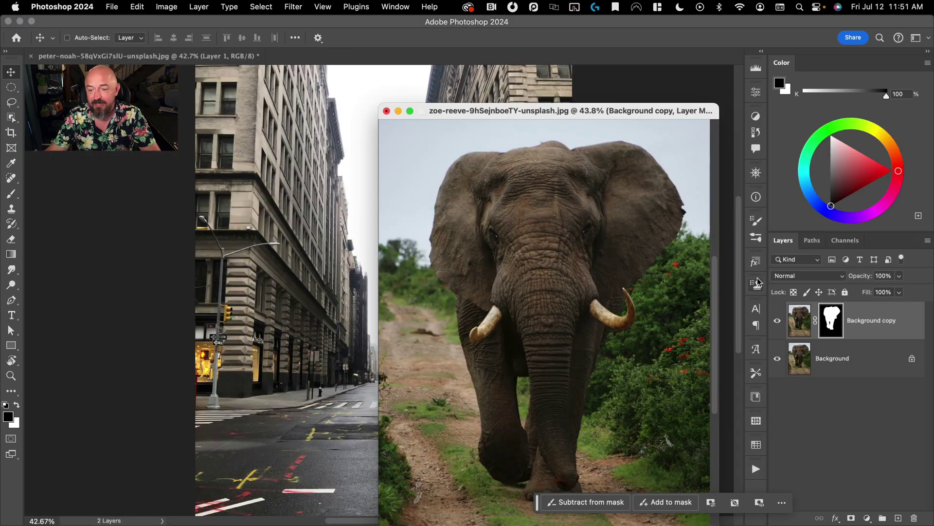
{"action": "left_click_drag", "start_coordinate": [793, 320], "coordinate": [317, 248]}
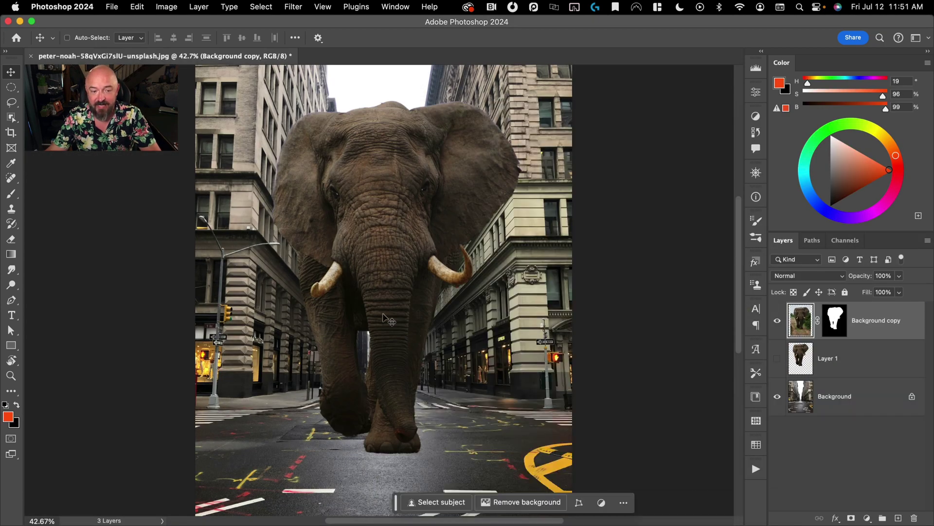
{"action": "left_click", "coordinate": [834, 326], "text": "shift"}
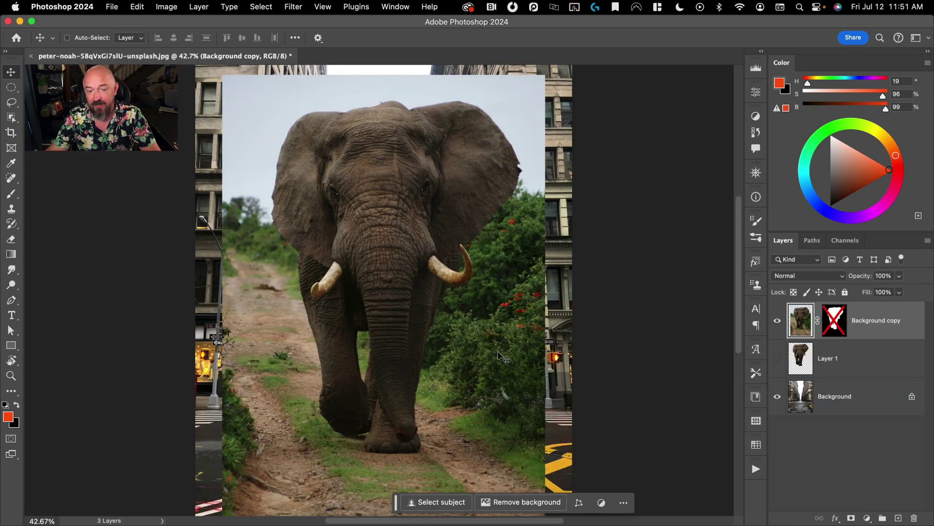
{"action": "scroll", "coordinate": [381, 248], "scroll_direction": "down", "scroll_amount": 2}
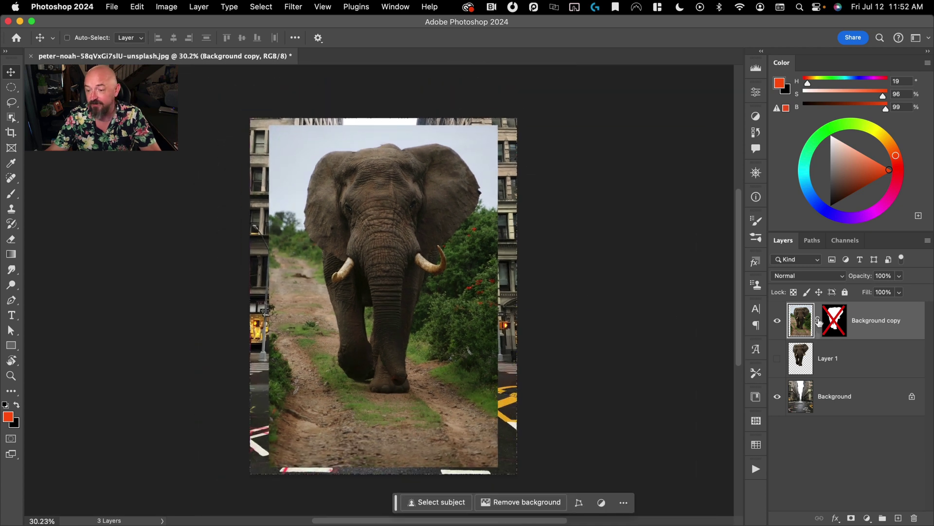
Step: Move the unmasked elephant photo down-right and scale it to about 78%
{"action": "left_click", "coordinate": [834, 328], "text": "shift"}
{"action": "left_click", "coordinate": [834, 327], "text": "shift"}
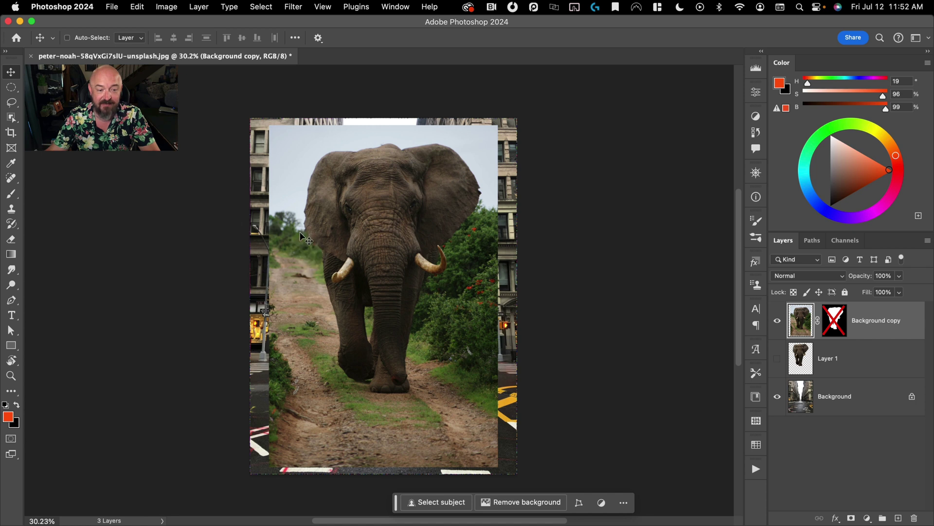
{"action": "left_click_drag", "start_coordinate": [300, 233], "coordinate": [393, 339]}
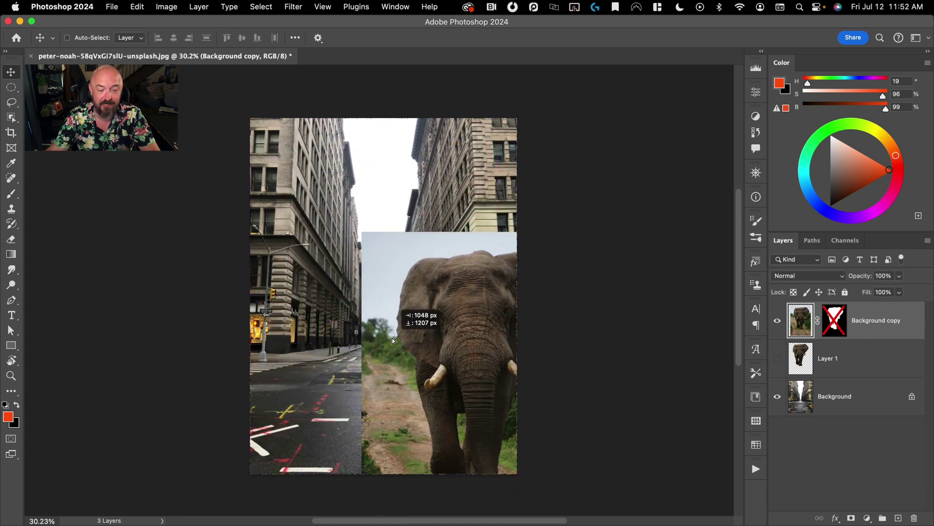
{"action": "key", "text": "super+t"}
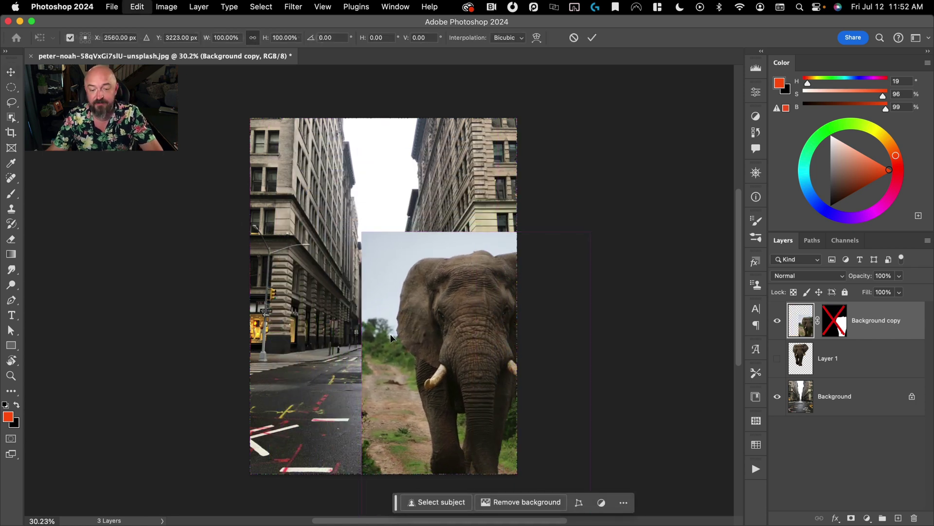
{"action": "left_click_drag", "start_coordinate": [390, 348], "coordinate": [383, 343]}
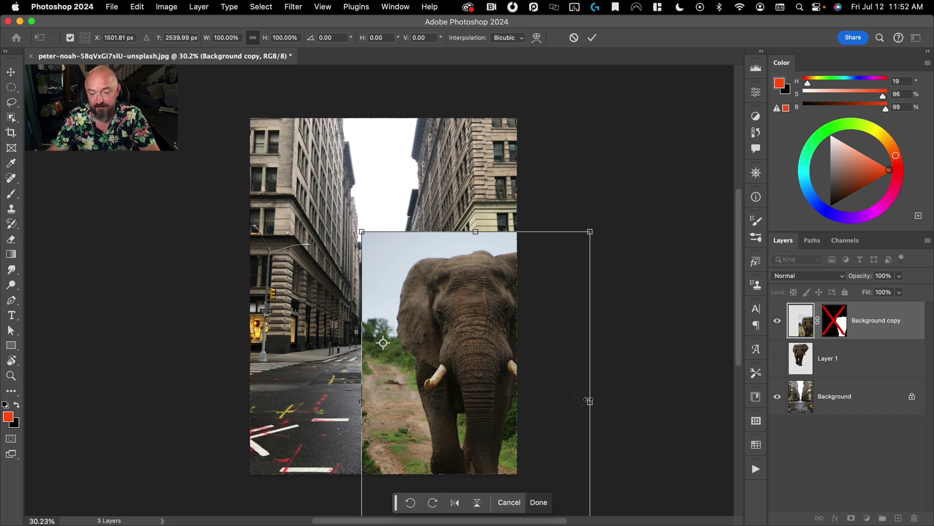
{"action": "left_click_drag", "start_coordinate": [589, 404], "coordinate": [427, 403]}
{"action": "key", "text": "Return"}
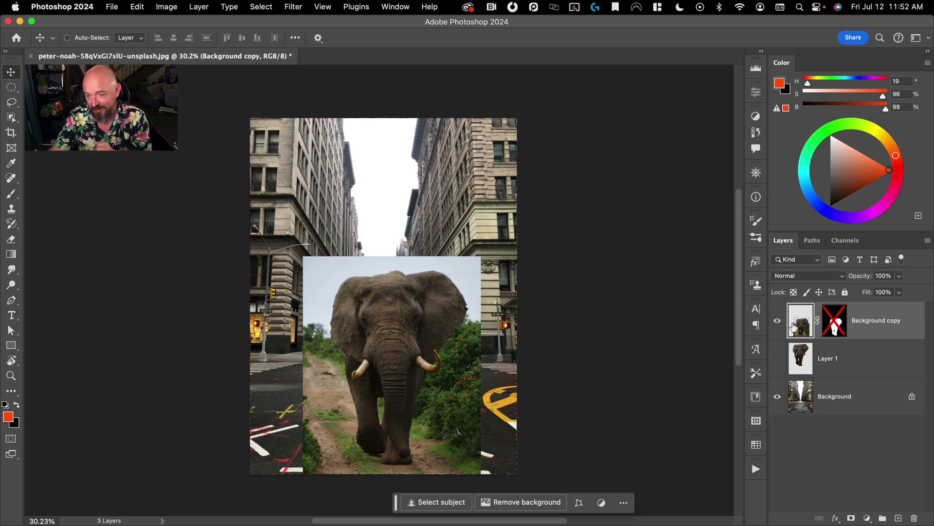
Step: Recentre the elephant photo, enlarge it to about 107% higher up, and re-enable its mask
{"action": "left_click_drag", "start_coordinate": [393, 360], "coordinate": [390, 336]}
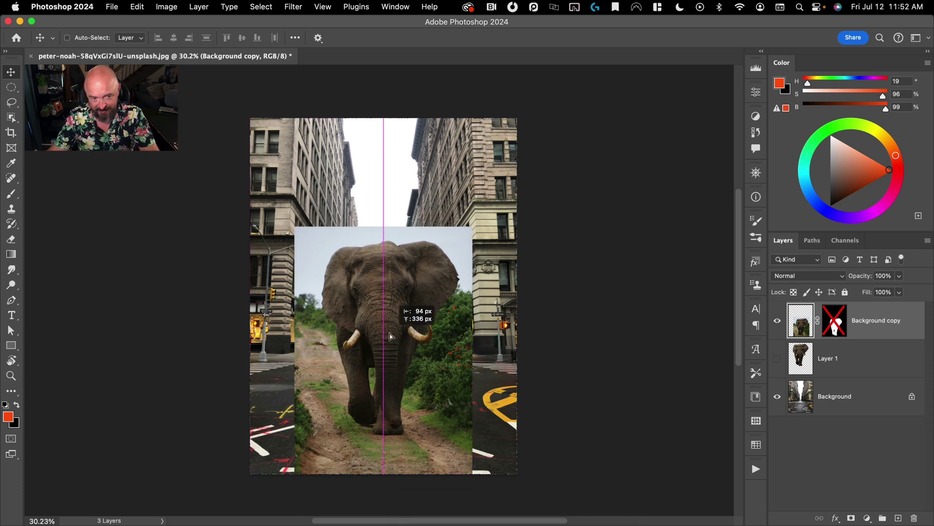
{"action": "key", "text": "super+t"}
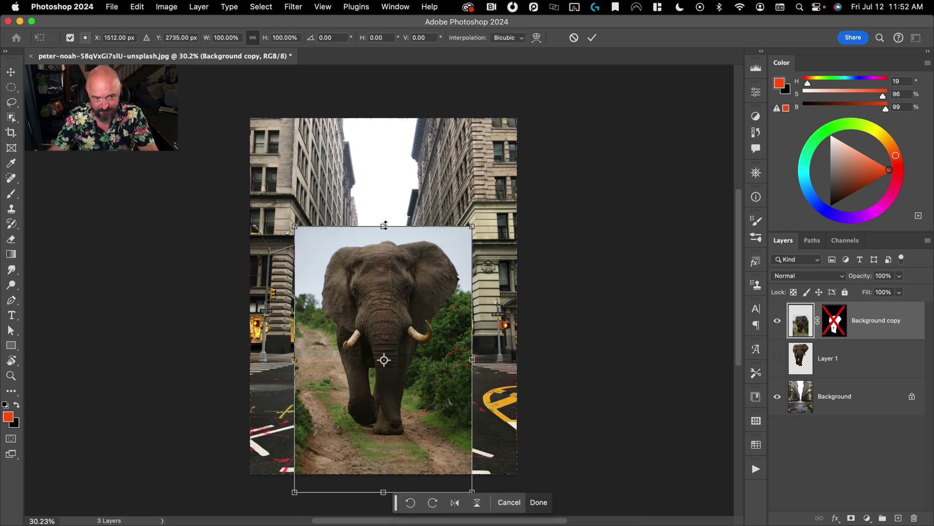
{"action": "left_click_drag", "start_coordinate": [383, 227], "coordinate": [385, 216]}
{"action": "left_click_drag", "start_coordinate": [397, 261], "coordinate": [396, 250]}
{"action": "key", "text": "Return"}
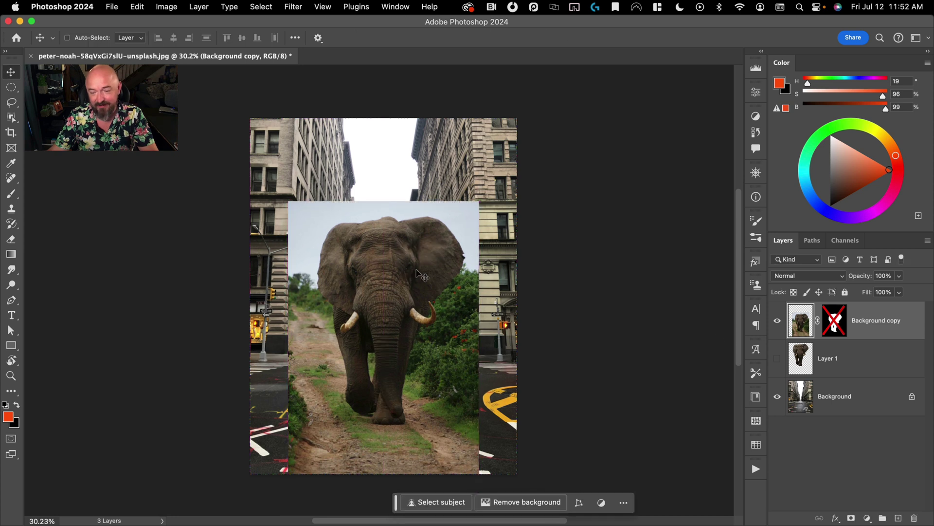
{"action": "left_click", "coordinate": [834, 321], "text": "shift"}
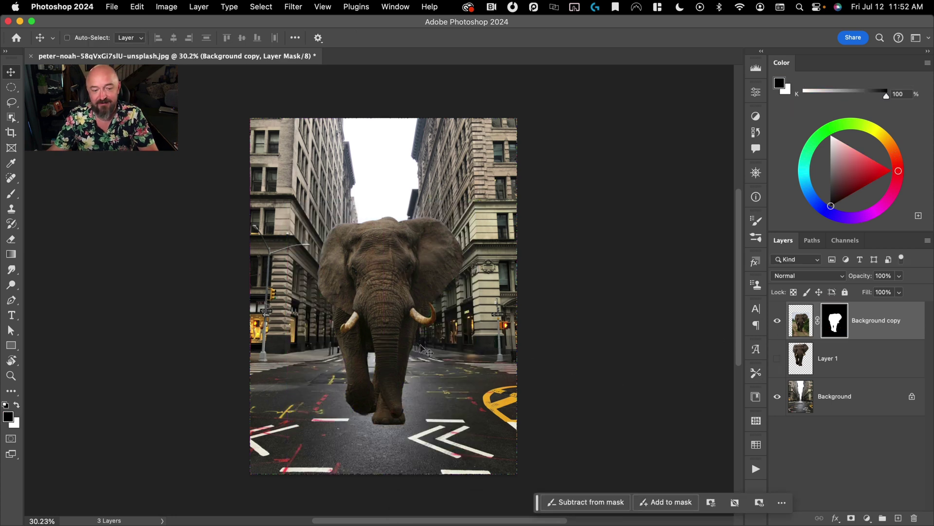
Step: Nudge the elephant, then scale it up to about 115% and move it upward
{"action": "mouse_move", "coordinate": [387, 331]}
{"action": "left_mouse_down"}
{"action": "mouse_move", "coordinate": [393, 321]}
{"action": "mouse_move", "coordinate": [395, 330]}
{"action": "left_mouse_up"}
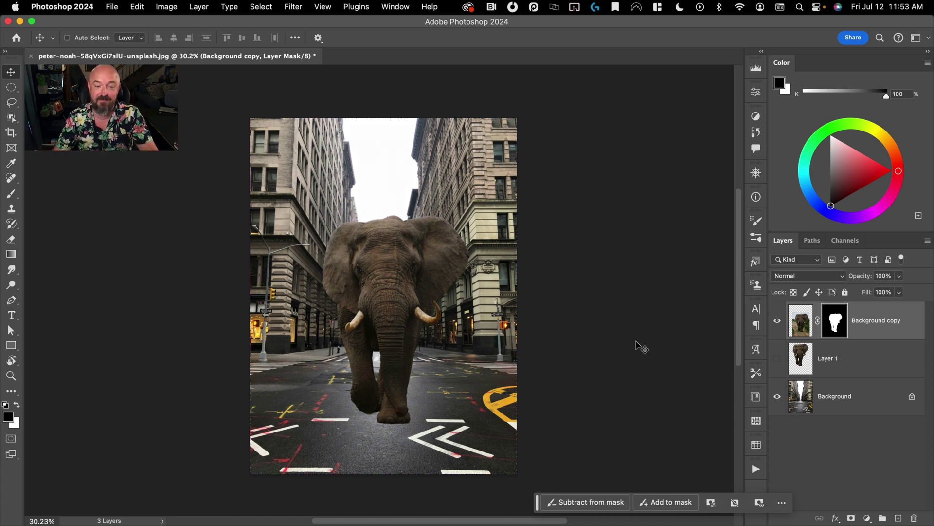
{"action": "mouse_move", "coordinate": [433, 320]}
{"action": "left_mouse_down"}
{"action": "mouse_move", "coordinate": [461, 332]}
{"action": "mouse_move", "coordinate": [439, 332]}
{"action": "left_mouse_up"}
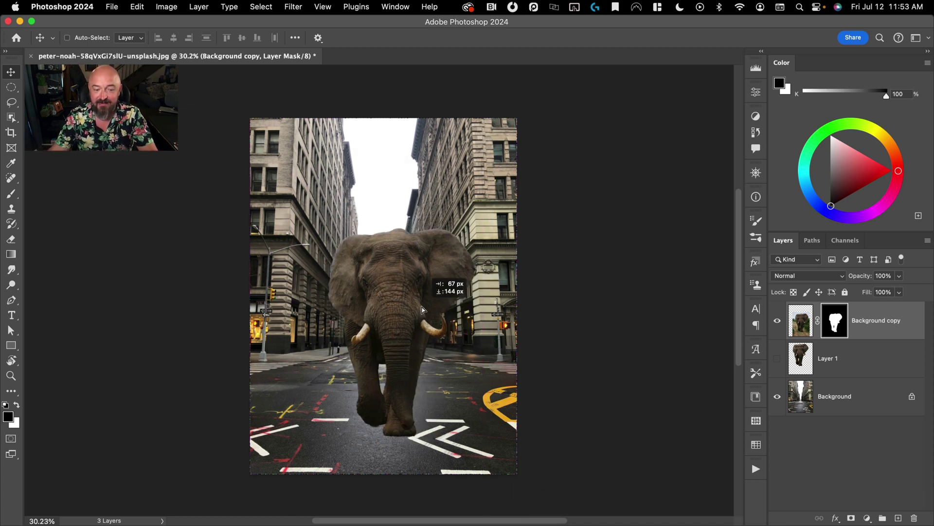
{"action": "key", "text": "ctrl+t"}
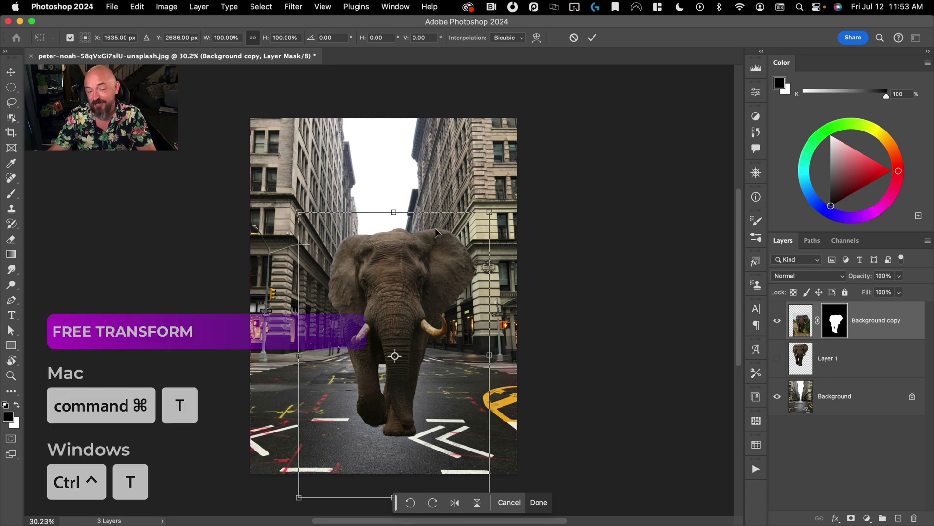
{"action": "left_click_drag", "start_coordinate": [394, 212], "coordinate": [392, 195]}
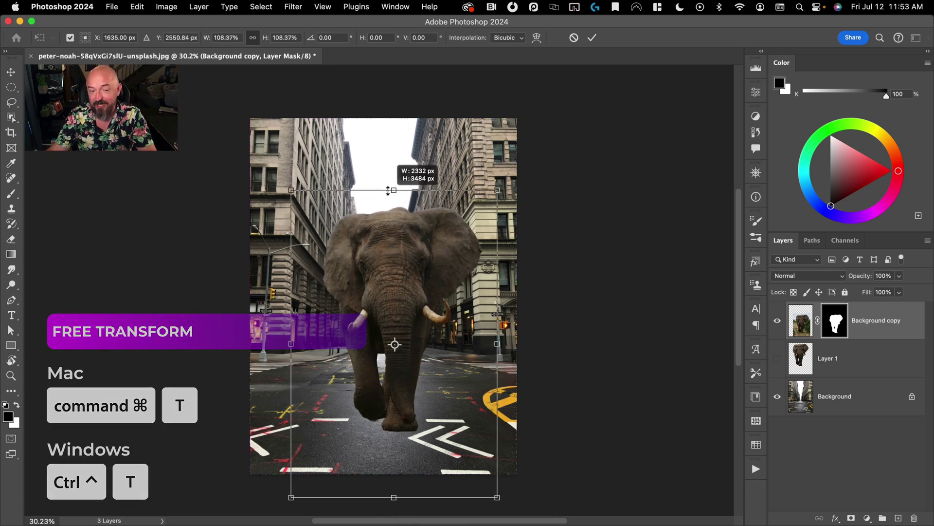
{"action": "left_click_drag", "start_coordinate": [388, 190], "coordinate": [393, 168]}
{"action": "mouse_move", "coordinate": [401, 246]}
{"action": "left_mouse_down"}
{"action": "mouse_move", "coordinate": [394, 207]}
{"action": "mouse_move", "coordinate": [395, 248]}
{"action": "mouse_move", "coordinate": [394, 232]}
{"action": "mouse_move", "coordinate": [403, 236]}
{"action": "left_mouse_up"}
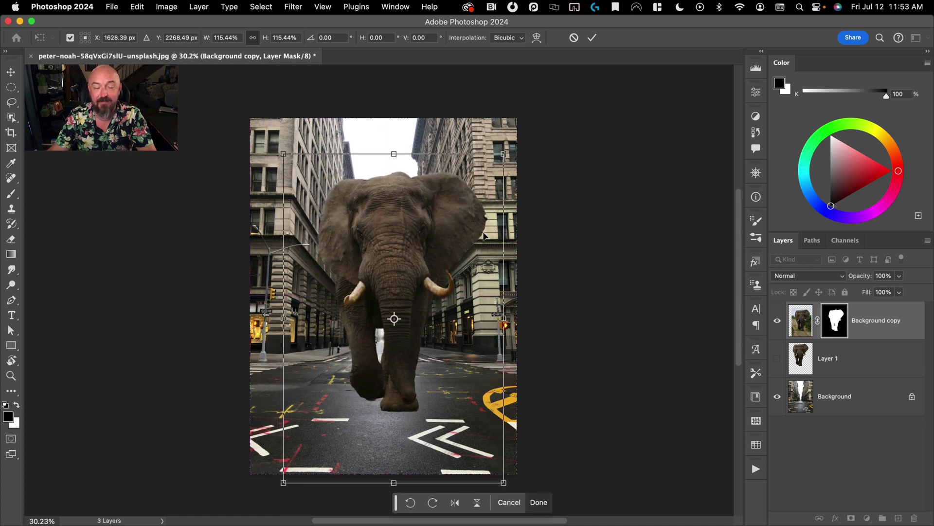
Step: After trying smaller sizes, settle the elephant at about 118%, raised on the street, and commit
{"action": "mouse_move", "coordinate": [503, 154]}
{"action": "left_mouse_down"}
{"action": "mouse_move", "coordinate": [469, 210]}
{"action": "mouse_move", "coordinate": [496, 145]}
{"action": "mouse_move", "coordinate": [502, 157]}
{"action": "left_mouse_up"}
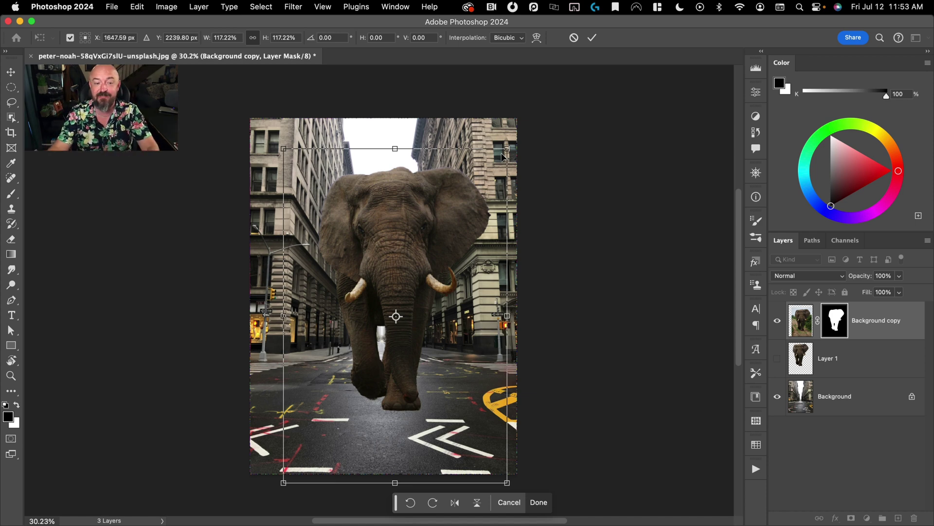
{"action": "left_click_drag", "start_coordinate": [506, 147], "coordinate": [447, 238]}
{"action": "left_click_drag", "start_coordinate": [443, 272], "coordinate": [432, 275]}
{"action": "left_click_drag", "start_coordinate": [436, 240], "coordinate": [424, 262]}
{"action": "left_click_drag", "start_coordinate": [405, 294], "coordinate": [405, 299]}
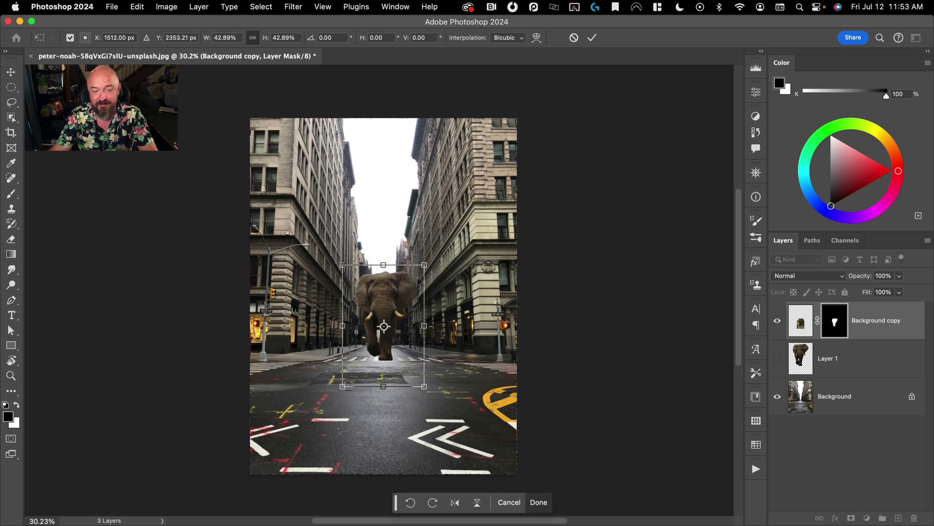
{"action": "left_click_drag", "start_coordinate": [428, 260], "coordinate": [496, 159]}
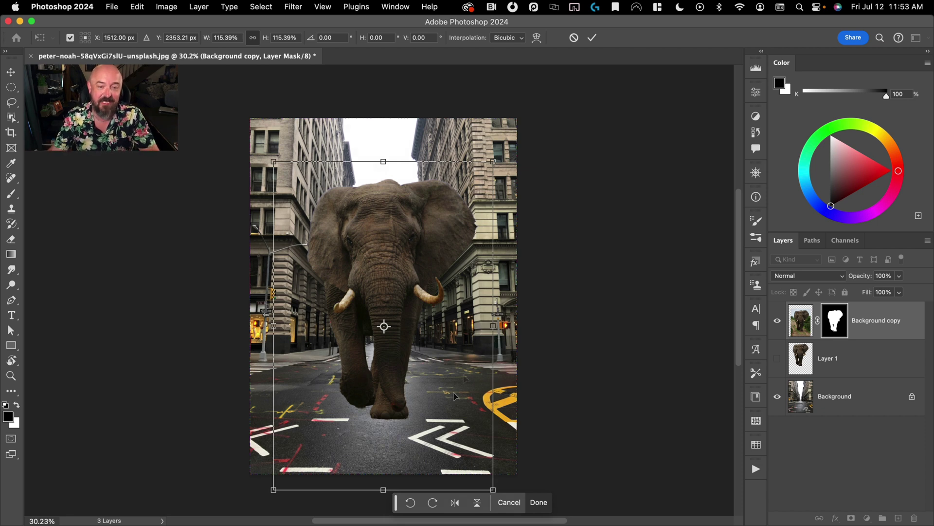
{"action": "left_click_drag", "start_coordinate": [494, 161], "coordinate": [496, 158]}
{"action": "left_click_drag", "start_coordinate": [417, 262], "coordinate": [418, 251]}
{"action": "key", "text": "Return"}
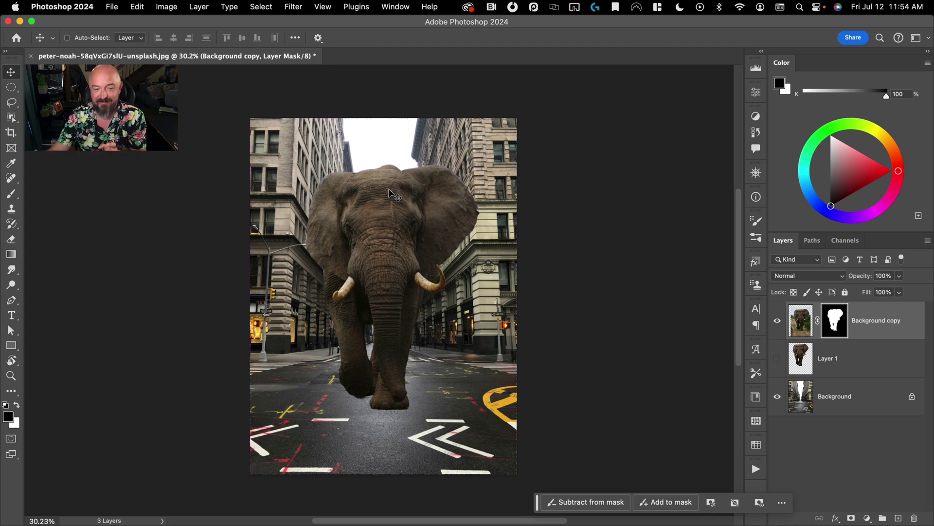
{"action": "left_click", "coordinate": [802, 325]}
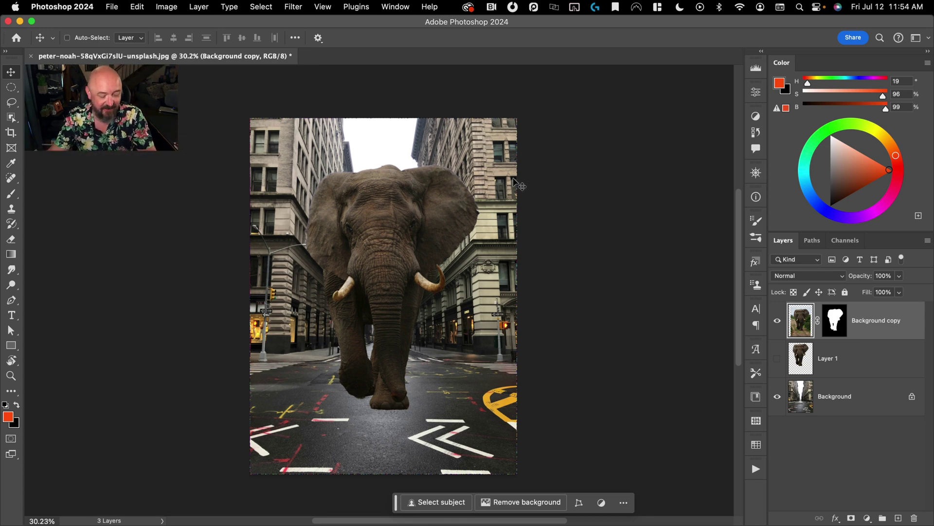
{"action": "key", "text": "ctrl+Tab"}
{"action": "left_click_drag", "start_coordinate": [484, 112], "coordinate": [452, 65]}
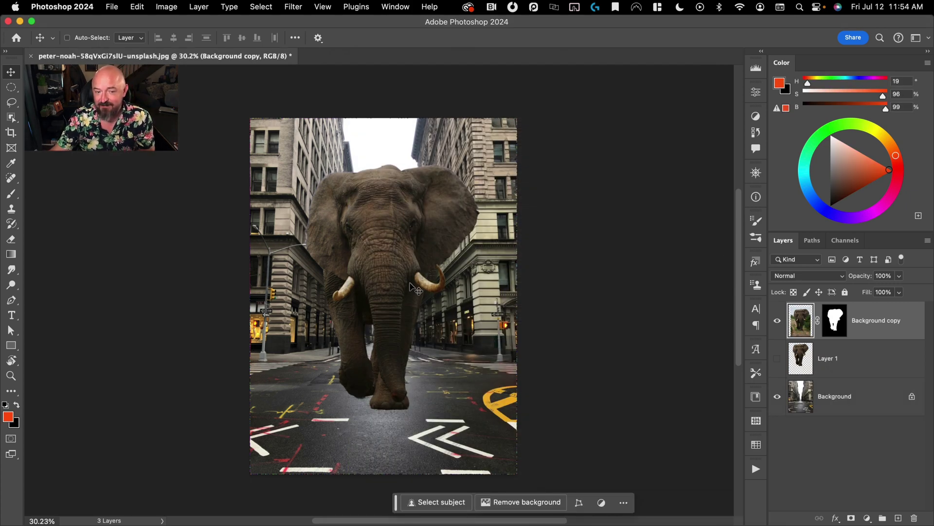
Step: Add an Exposure adjustment layer, then undo it
{"action": "left_click", "coordinate": [867, 518]}
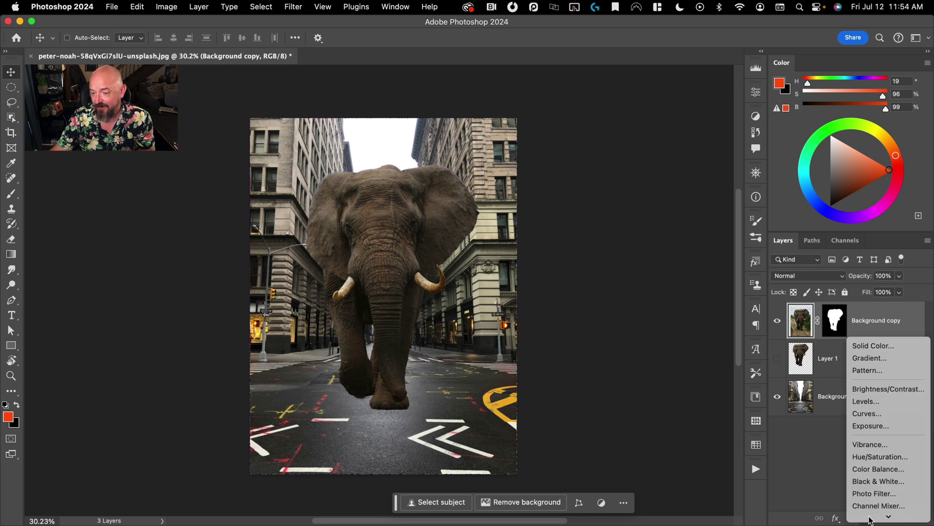
{"action": "scroll", "coordinate": [870, 519], "scroll_direction": "down", "scroll_amount": 3}
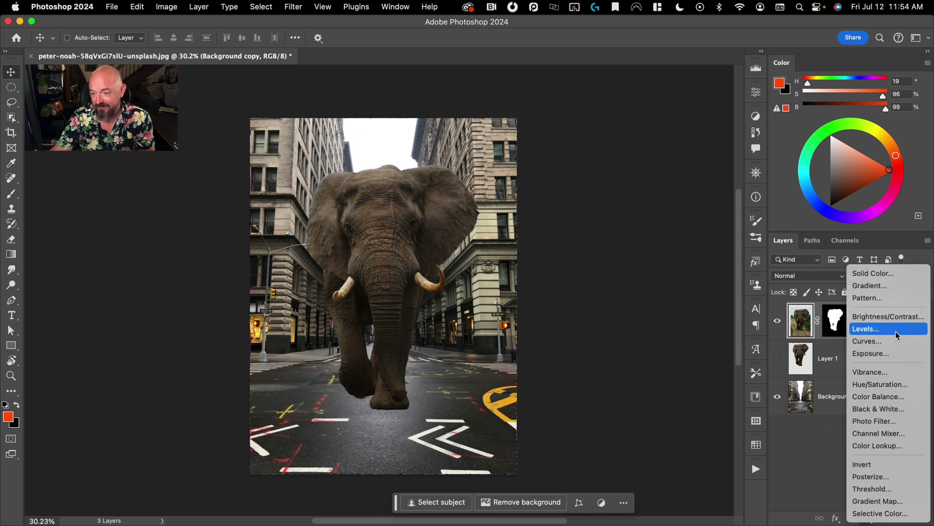
{"action": "left_click", "coordinate": [891, 354]}
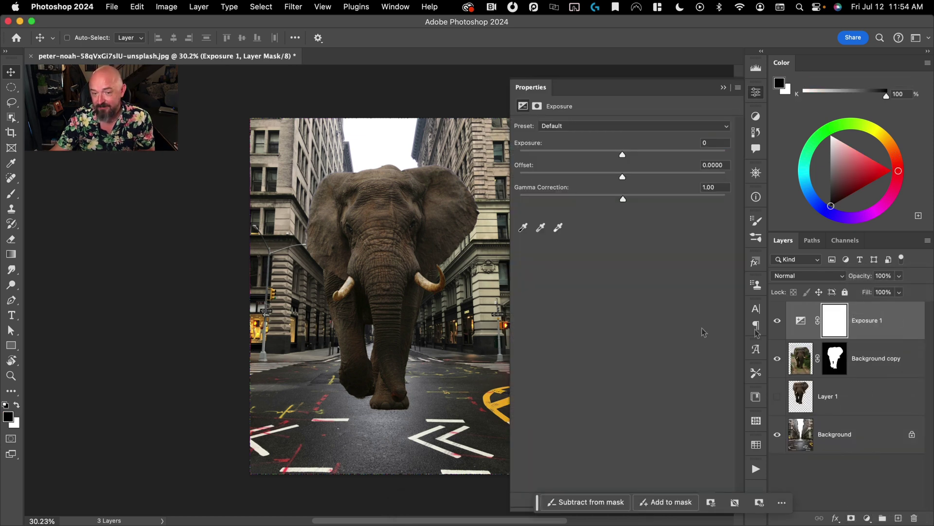
{"action": "left_click_drag", "start_coordinate": [522, 511], "coordinate": [521, 391]}
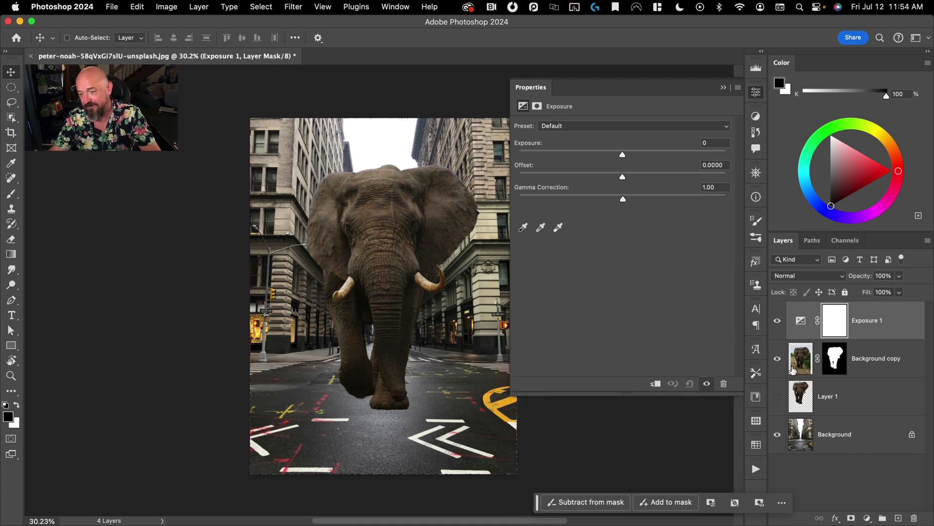
{"action": "key", "text": "super+z"}
Step: Add a Curves adjustment layer clipped to the Background copy elephant layer
{"action": "left_click", "coordinate": [867, 518]}
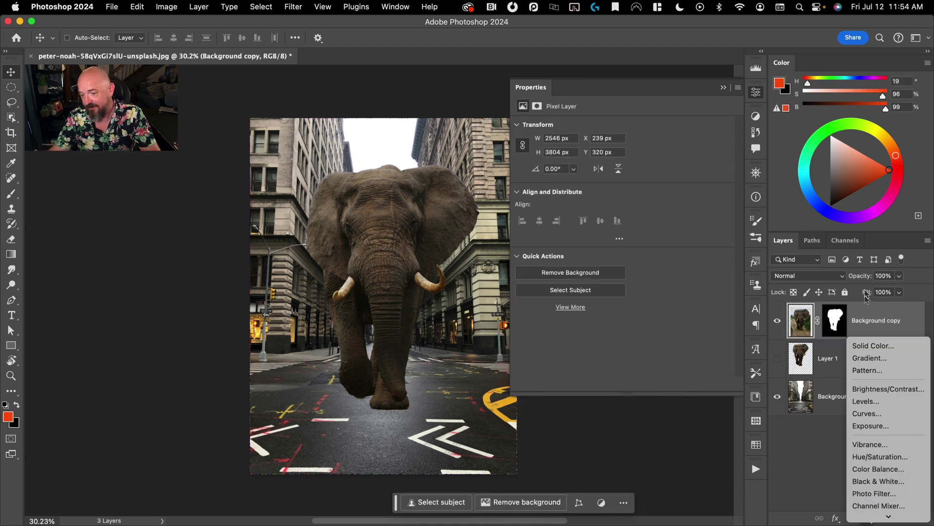
{"action": "left_click", "coordinate": [864, 413]}
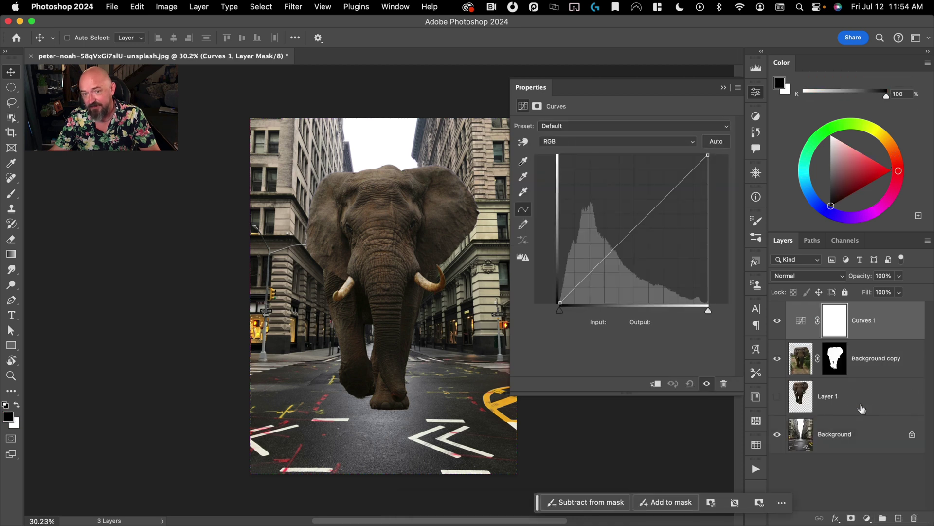
{"action": "left_click", "coordinate": [656, 385]}
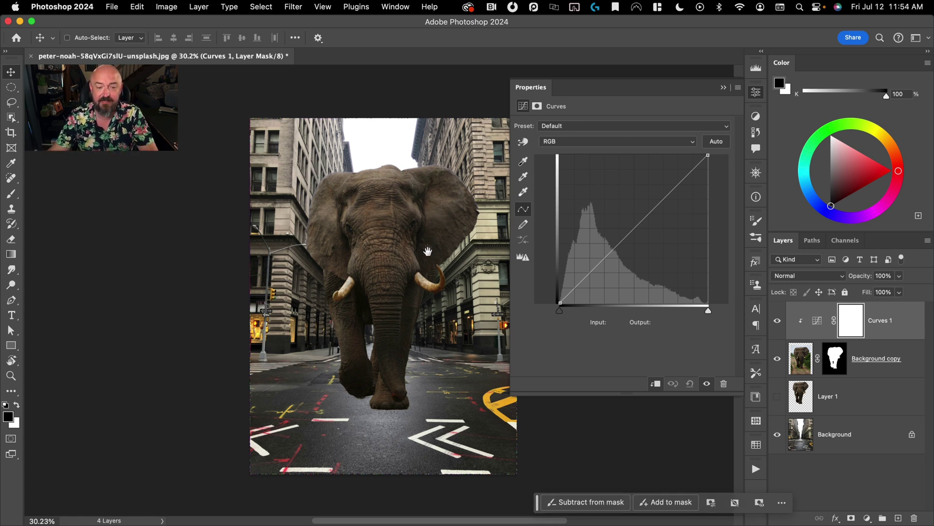
{"action": "left_click_drag", "start_coordinate": [428, 251], "coordinate": [411, 219]}
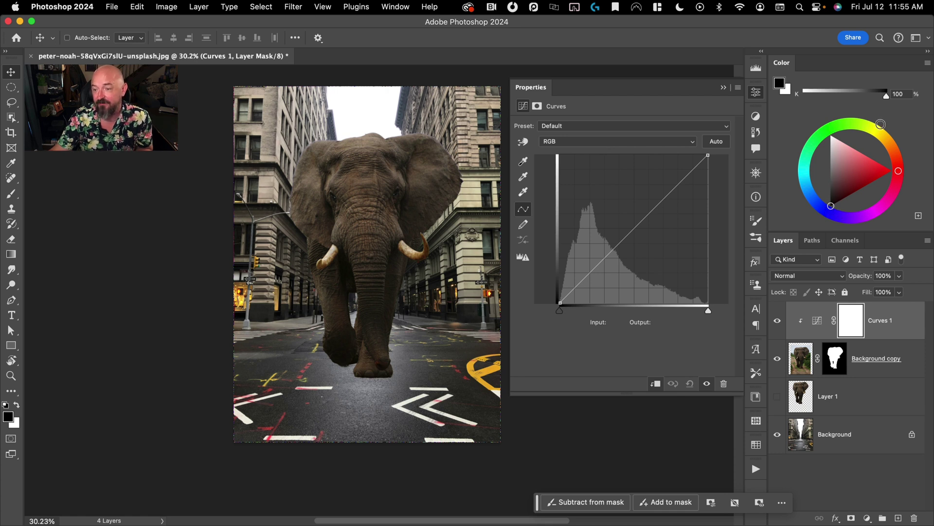
Step: Lift the Blue curve slightly, then pull in RGB's white point and raise midtones (112 to 159)
{"action": "left_click", "coordinate": [581, 142]}
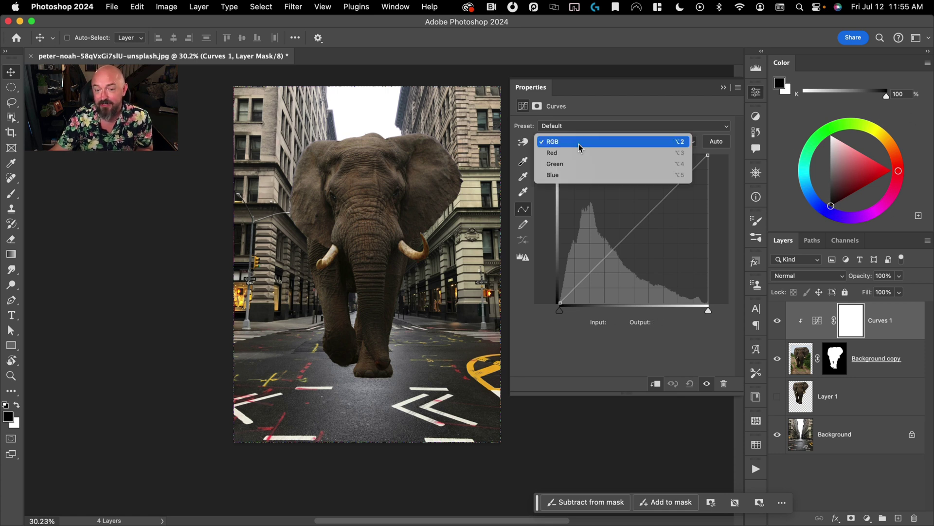
{"action": "left_click", "coordinate": [587, 177]}
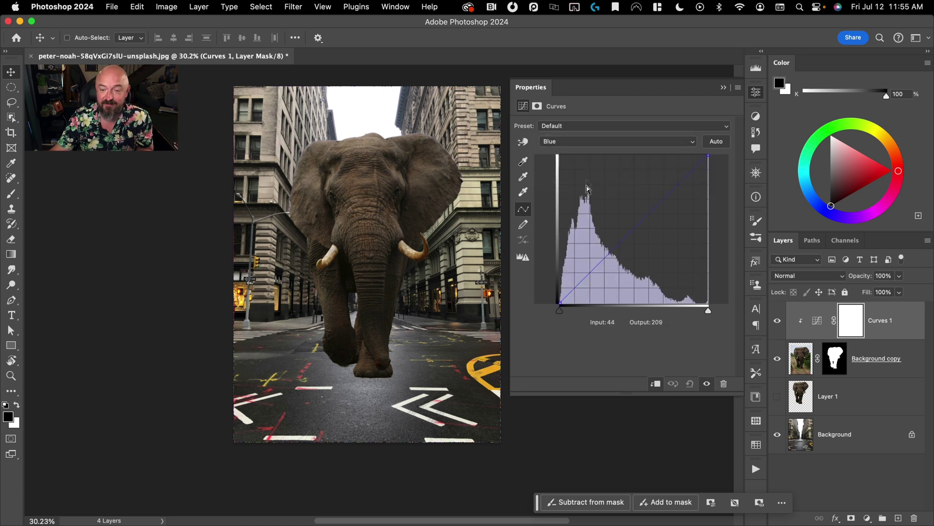
{"action": "left_click_drag", "start_coordinate": [630, 233], "coordinate": [626, 218]}
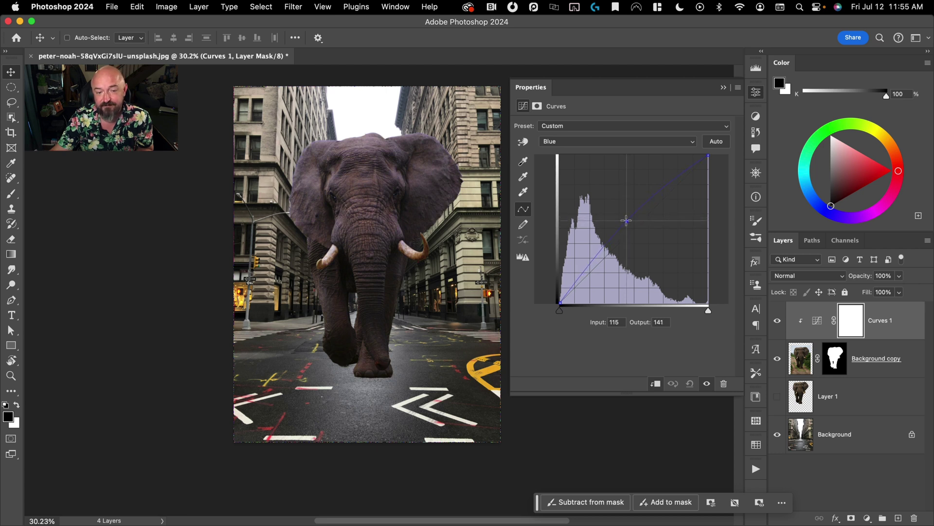
{"action": "left_click", "coordinate": [599, 142]}
{"action": "left_click", "coordinate": [602, 113]}
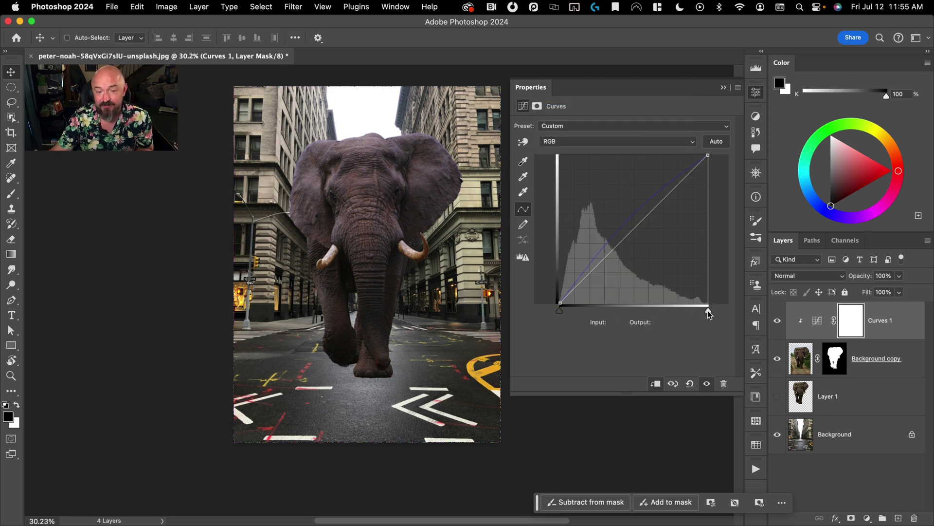
{"action": "left_click_drag", "start_coordinate": [708, 311], "coordinate": [695, 311]}
{"action": "left_click_drag", "start_coordinate": [631, 222], "coordinate": [625, 211]}
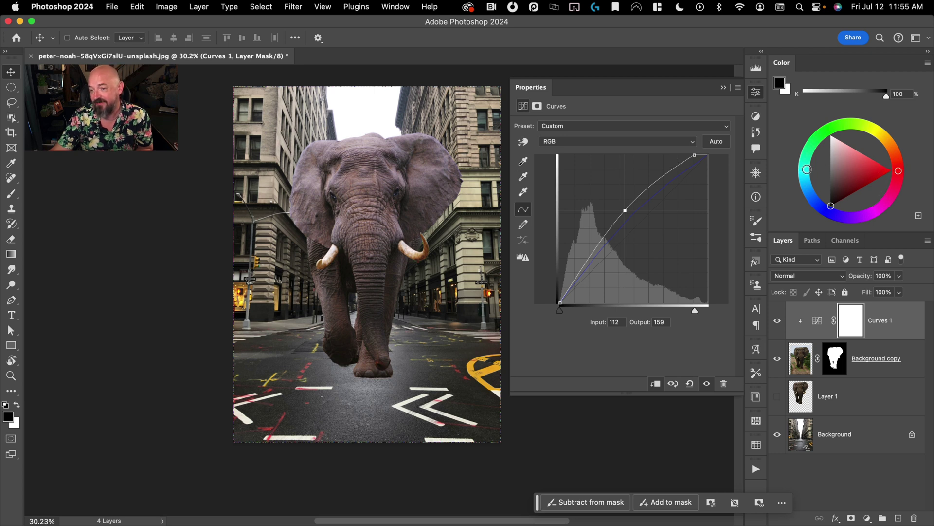
Step: Pull the Red curve's midtones down slightly and compare the elephant with and without the grade
{"action": "left_click", "coordinate": [586, 140]}
{"action": "left_click", "coordinate": [584, 153]}
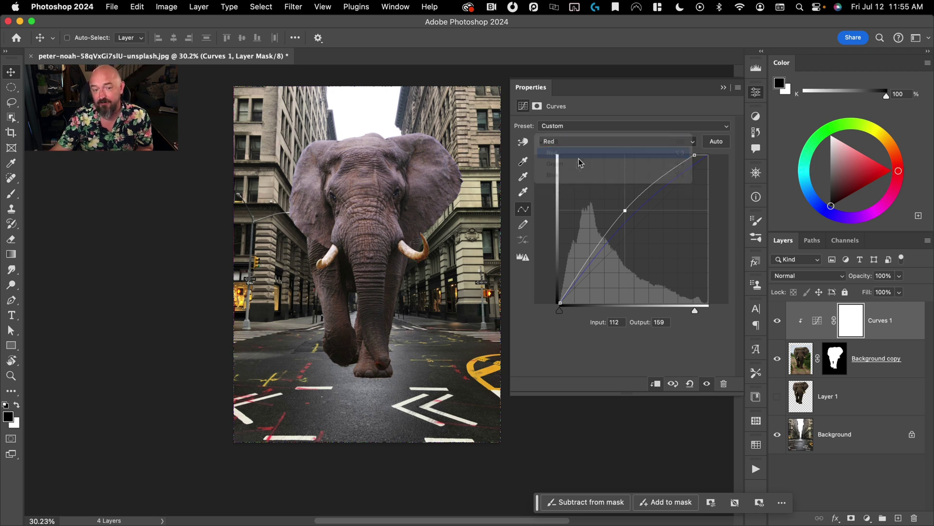
{"action": "left_click", "coordinate": [630, 233]}
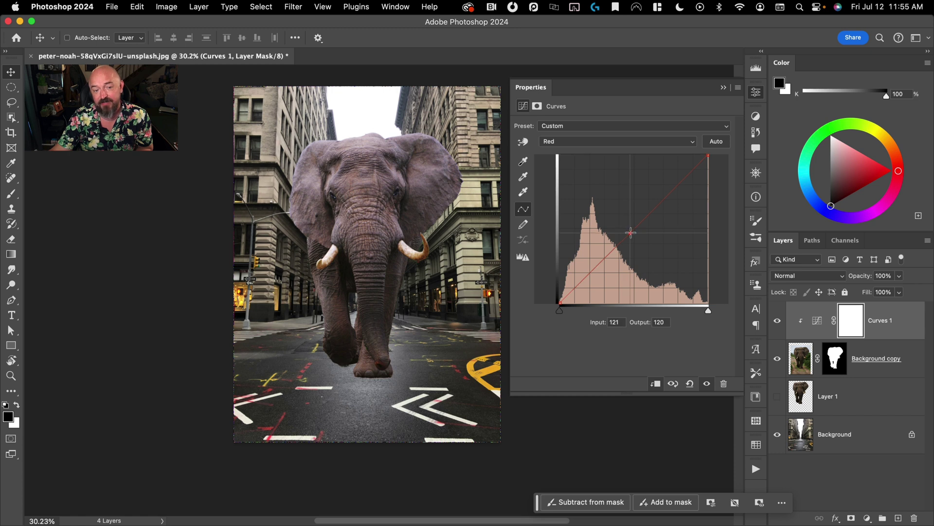
{"action": "left_click_drag", "start_coordinate": [631, 232], "coordinate": [633, 237]}
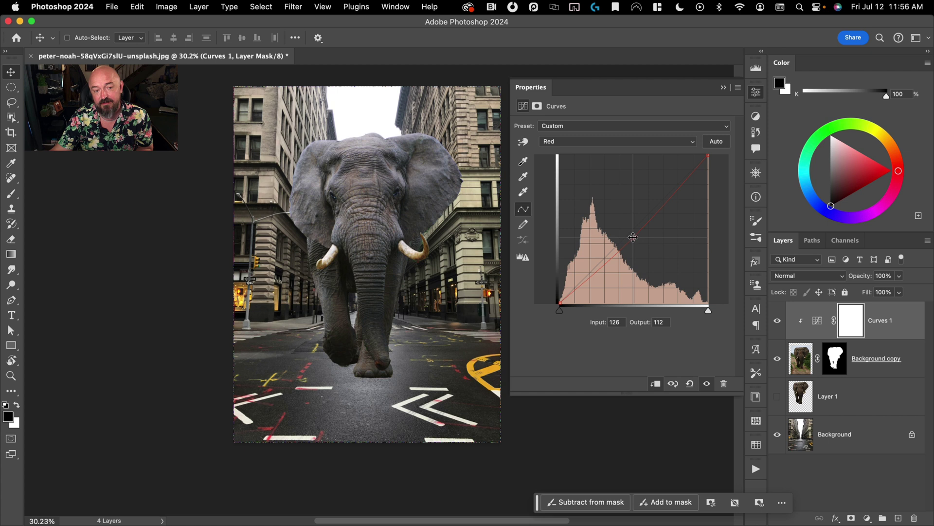
{"action": "left_click", "coordinate": [777, 321]}
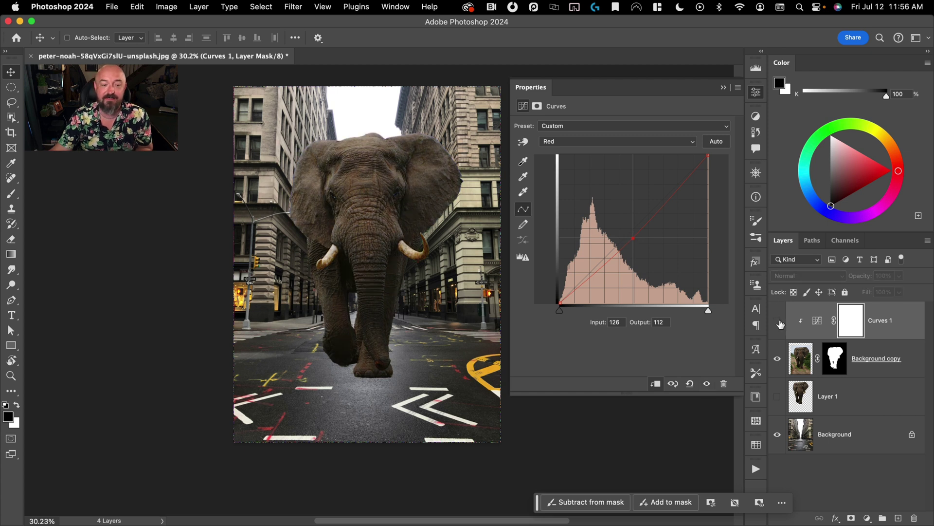
{"action": "left_click", "coordinate": [778, 321]}
{"action": "left_click", "coordinate": [777, 322]}
{"action": "left_click", "coordinate": [778, 321]}
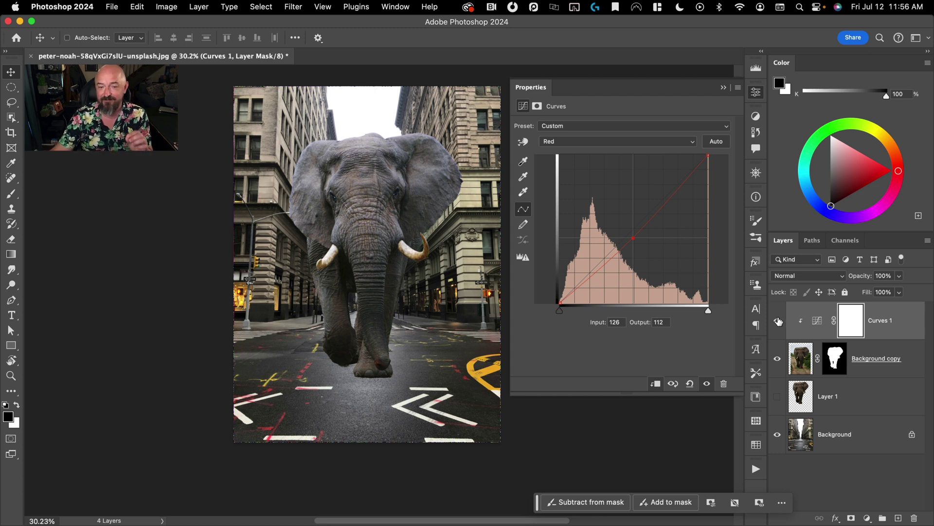
Step: Set the Blue curve midpoint to input 115, output 136, compare, and close Properties
{"action": "left_click", "coordinate": [563, 140]}
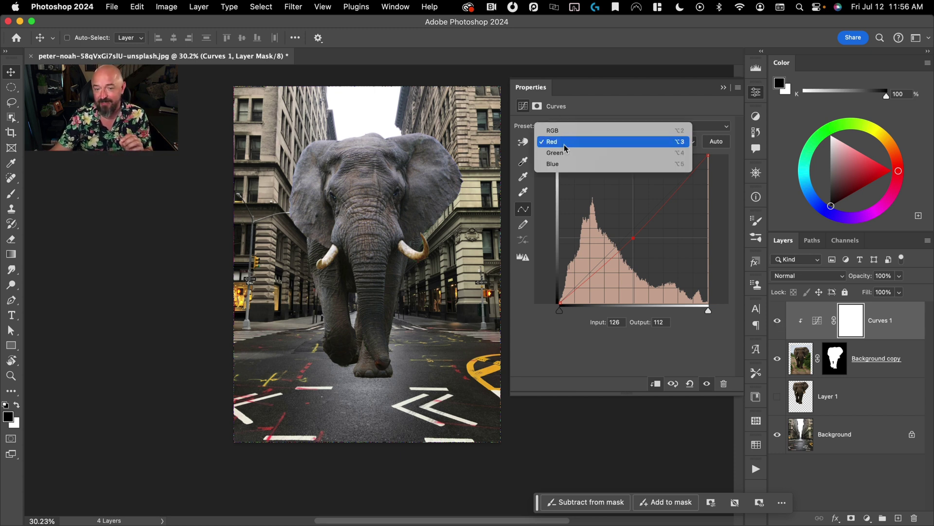
{"action": "left_click", "coordinate": [555, 161]}
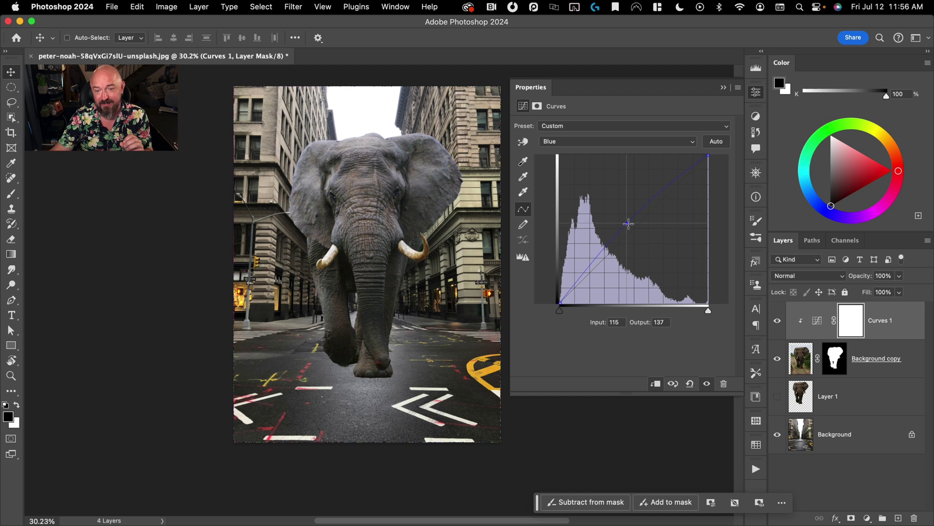
{"action": "left_click_drag", "start_coordinate": [629, 223], "coordinate": [628, 225]}
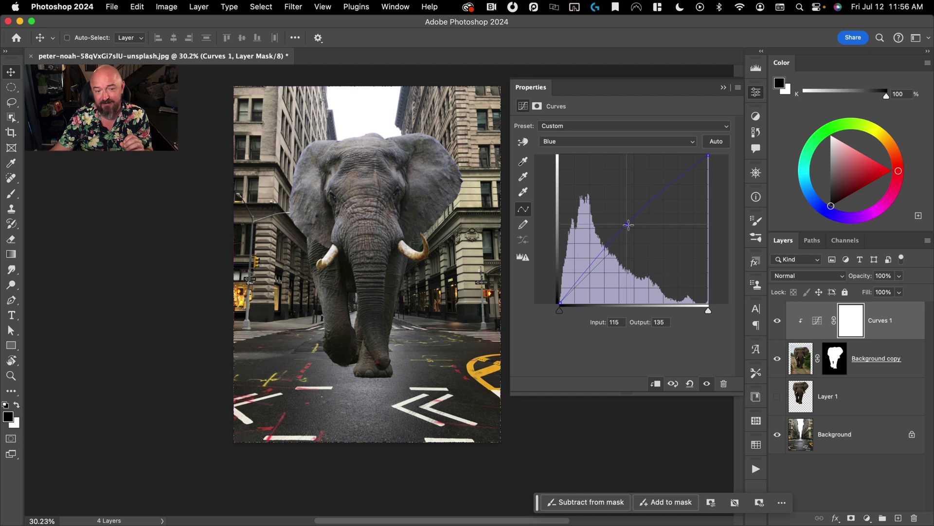
{"action": "left_click", "coordinate": [778, 322]}
{"action": "left_click", "coordinate": [779, 323]}
{"action": "left_click", "coordinate": [778, 322]}
{"action": "left_click", "coordinate": [778, 322]}
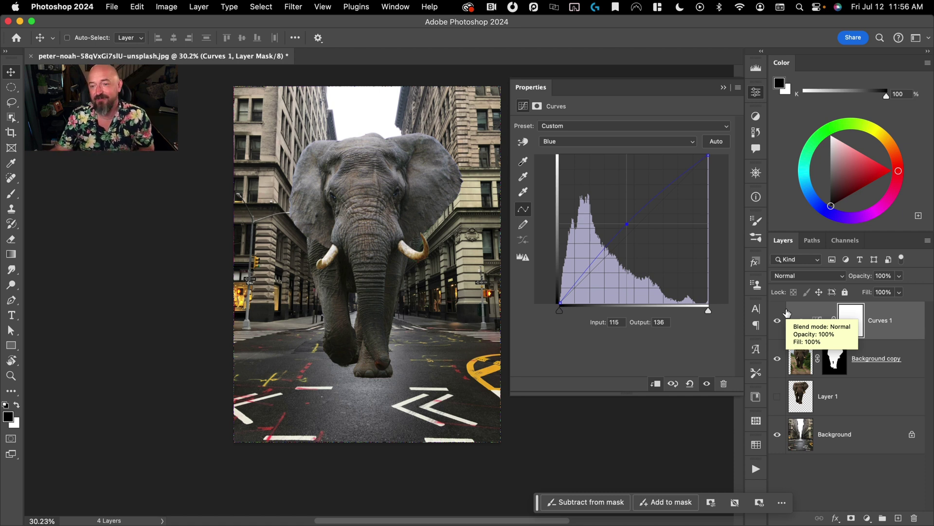
{"action": "left_click", "coordinate": [755, 92]}
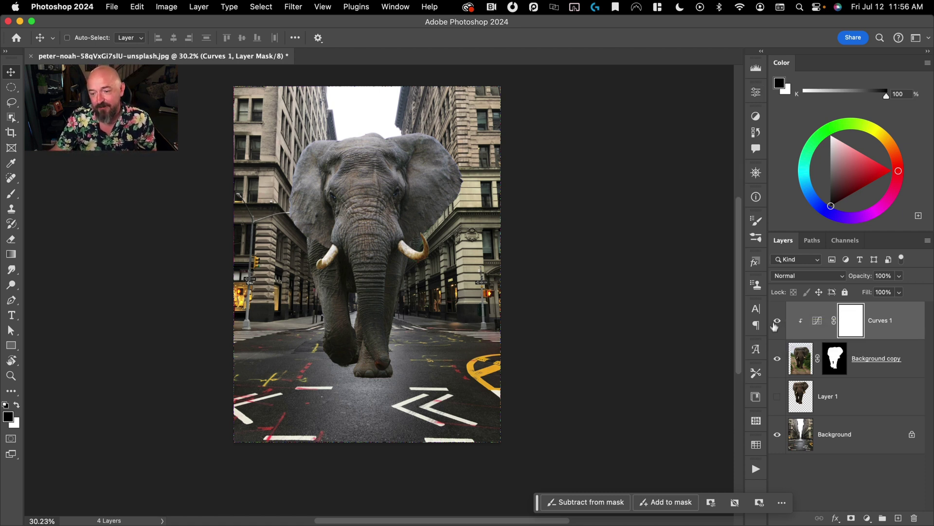
Step: Add a new layer named 'reflected light' above the Curves grade
{"action": "left_click", "coordinate": [776, 323]}
{"action": "left_click", "coordinate": [776, 323]}
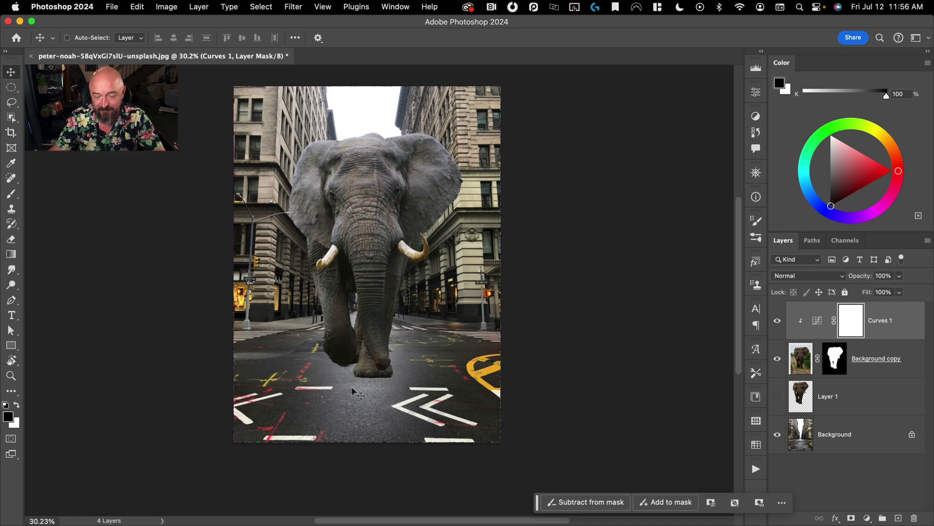
{"action": "left_click", "coordinate": [897, 519]}
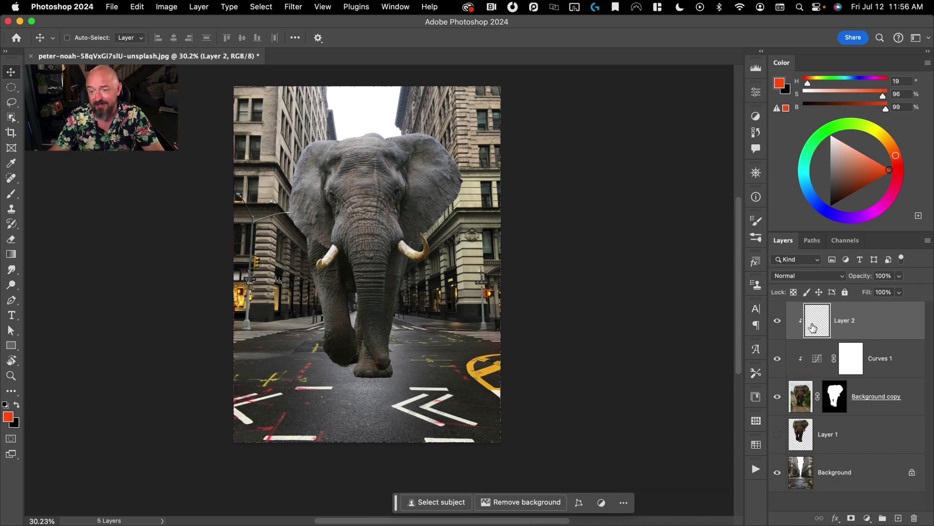
{"action": "double_click", "coordinate": [838, 322]}
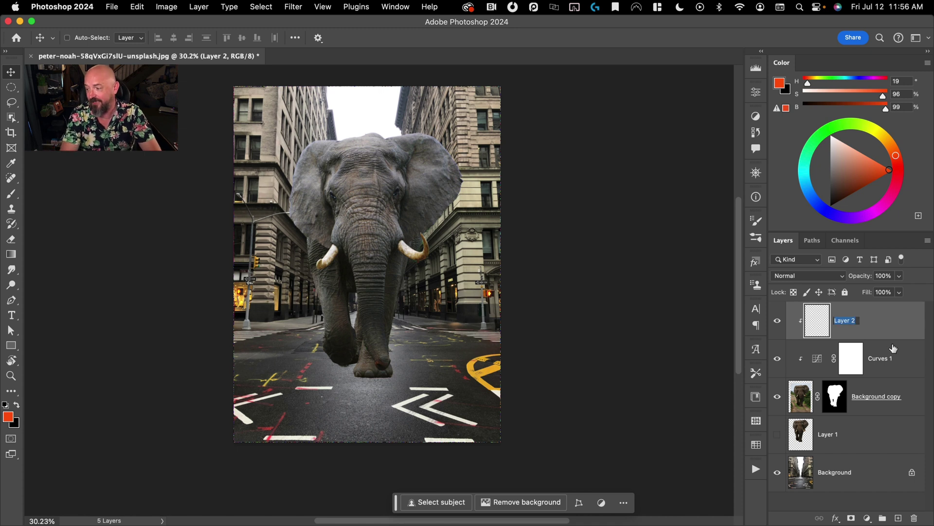
{"action": "type", "text": "reflected light"}
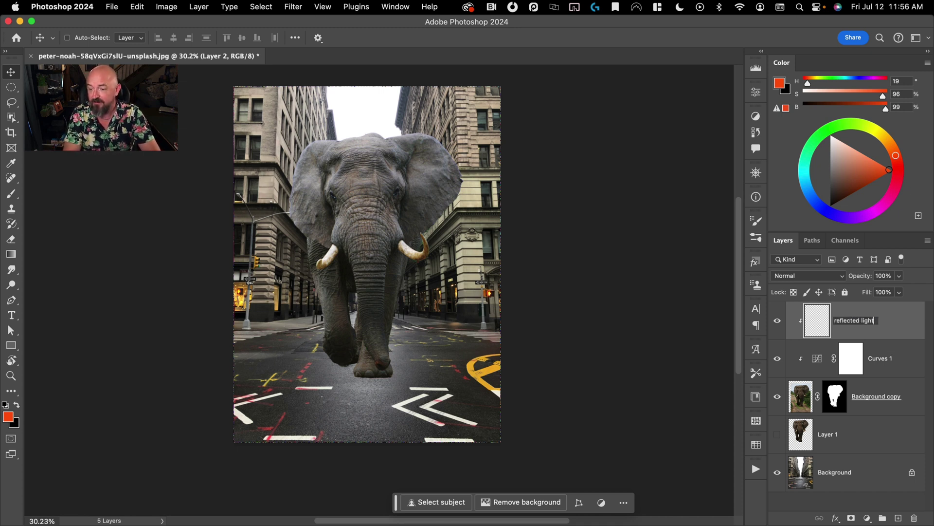
{"action": "key", "text": "Return"}
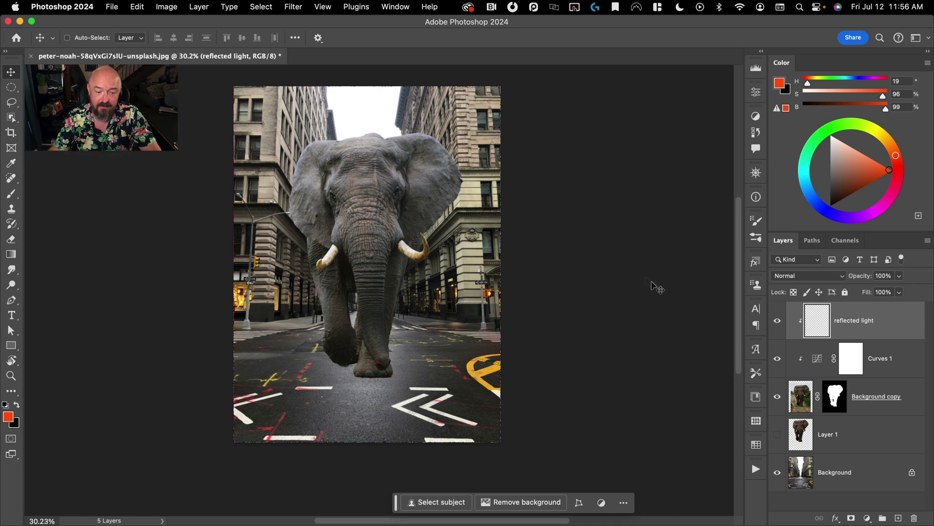
Step: Paint soft sampled grey light around the elephant's feet with an 822 px brush
{"action": "key", "text": "b"}
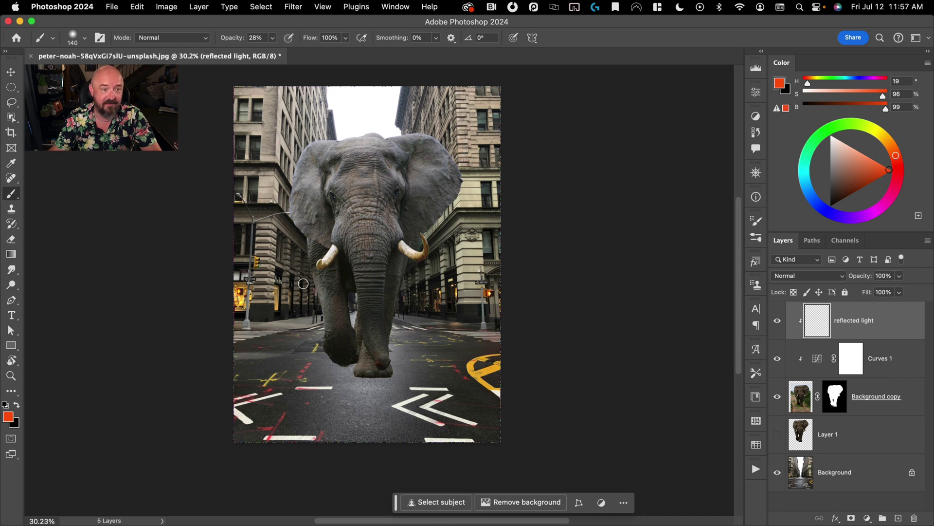
{"action": "left_click_drag", "start_coordinate": [312, 292], "coordinate": [362, 292]}
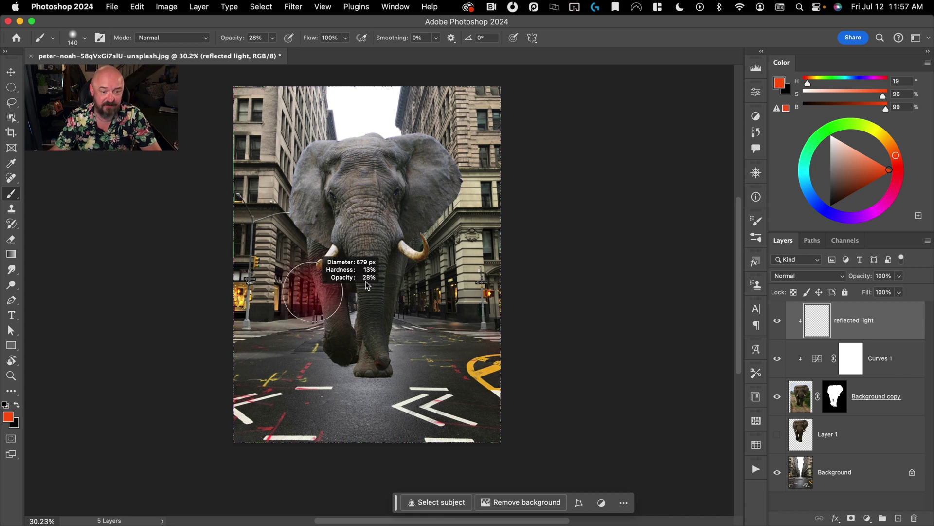
{"action": "left_click", "coordinate": [342, 370], "text": "alt"}
{"action": "mouse_move", "coordinate": [343, 370]}
{"action": "left_mouse_down"}
{"action": "mouse_move", "coordinate": [331, 375]}
{"action": "mouse_move", "coordinate": [372, 397]}
{"action": "left_mouse_up"}
Step: Set the reflected light layer to Screen blend mode at 53% opacity
{"action": "key", "text": "v"}
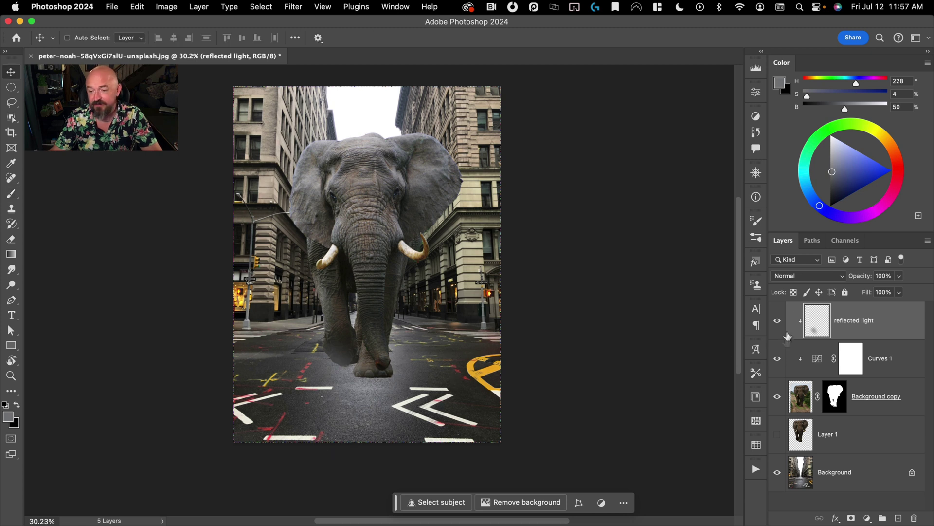
{"action": "left_click", "coordinate": [805, 276]}
{"action": "left_click", "coordinate": [788, 377]}
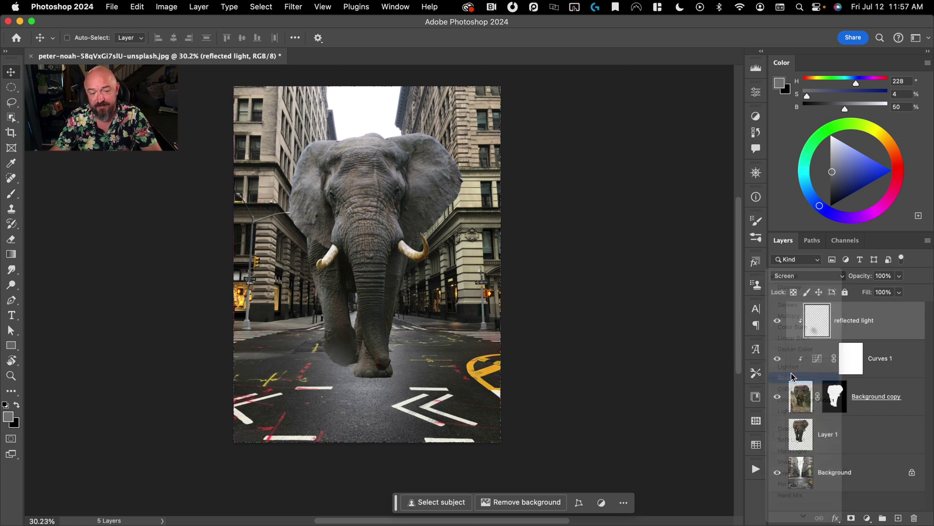
{"action": "left_click_drag", "start_coordinate": [864, 276], "coordinate": [832, 276]}
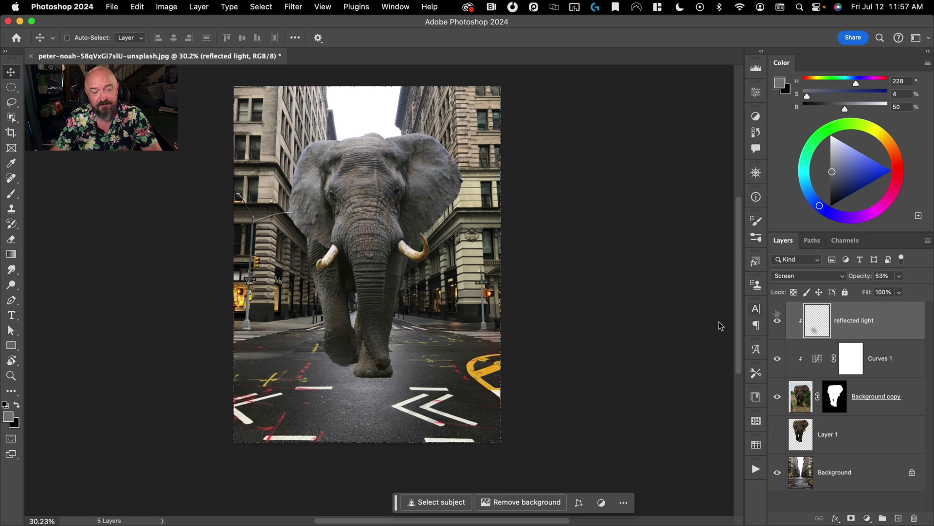
{"action": "left_click", "coordinate": [781, 323]}
{"action": "left_click", "coordinate": [782, 323]}
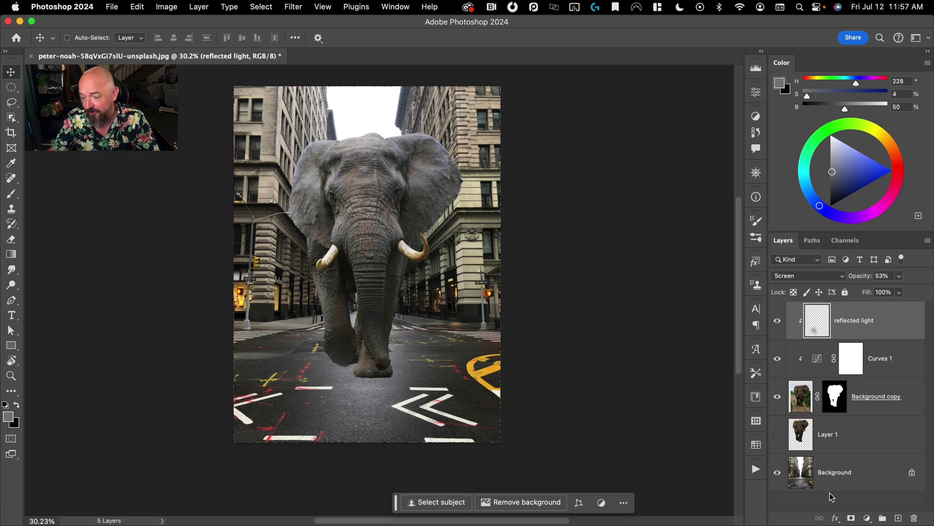
Step: Add a new Layer 2 above Layer 1 and zoom in on the elephant's feet with the Brush
{"action": "left_click", "coordinate": [863, 445]}
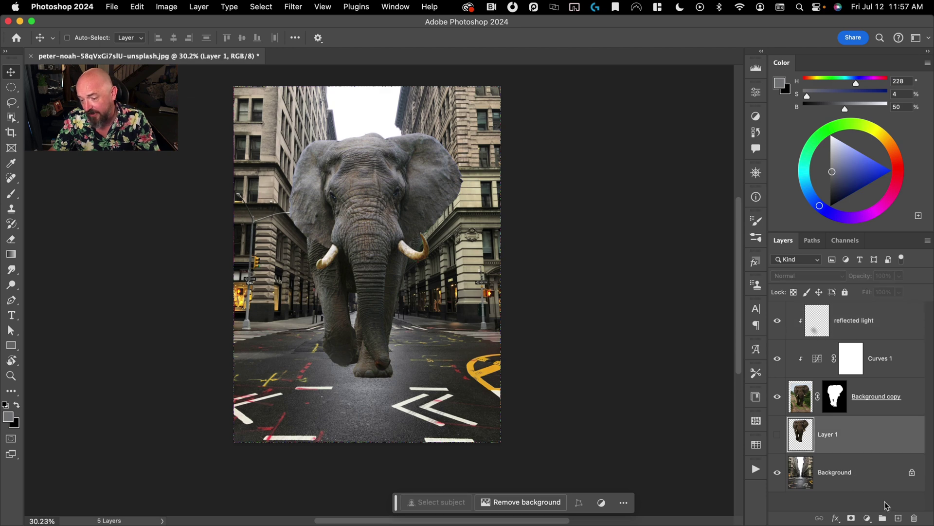
{"action": "left_click", "coordinate": [898, 518]}
{"action": "key", "text": "b"}
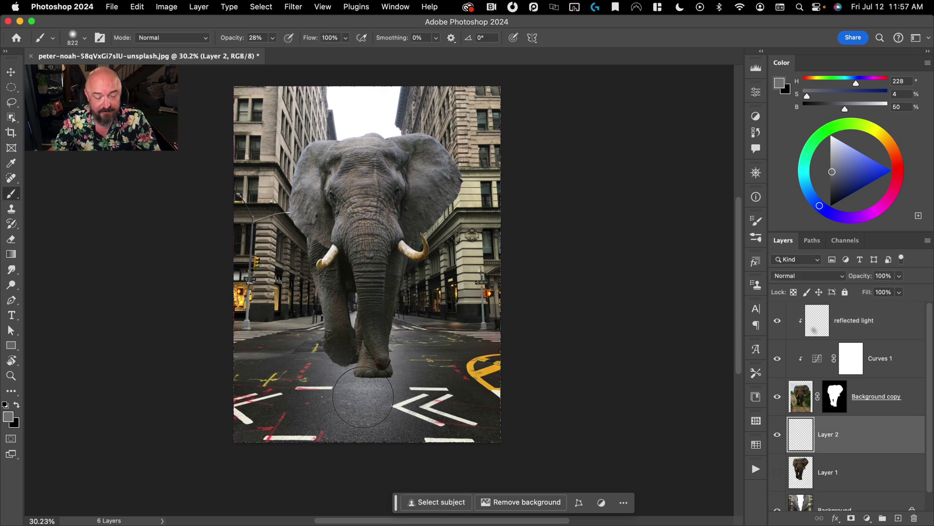
{"action": "left_click_drag", "start_coordinate": [365, 395], "coordinate": [404, 382]}
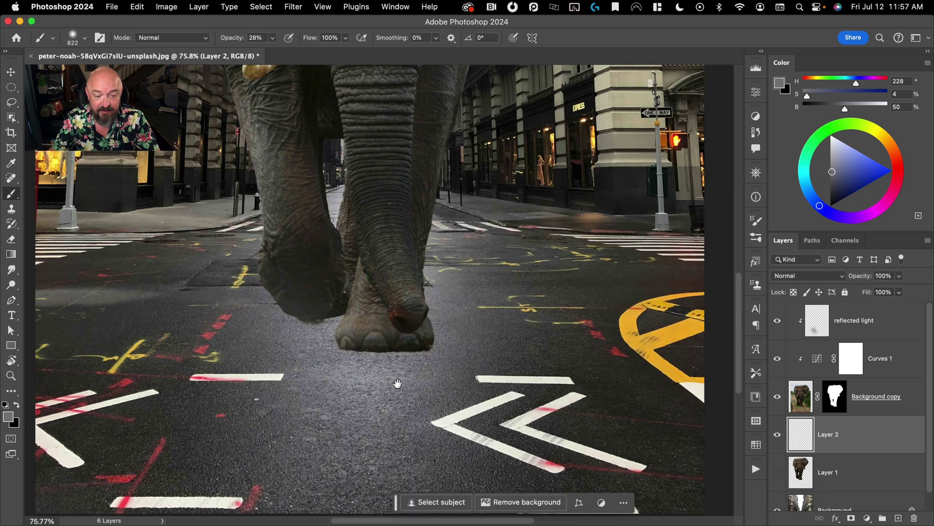
Step: Set the paint colour to black, shrink the brush to about 11 px, and zoom out
{"action": "left_click_drag", "start_coordinate": [355, 351], "coordinate": [330, 351]}
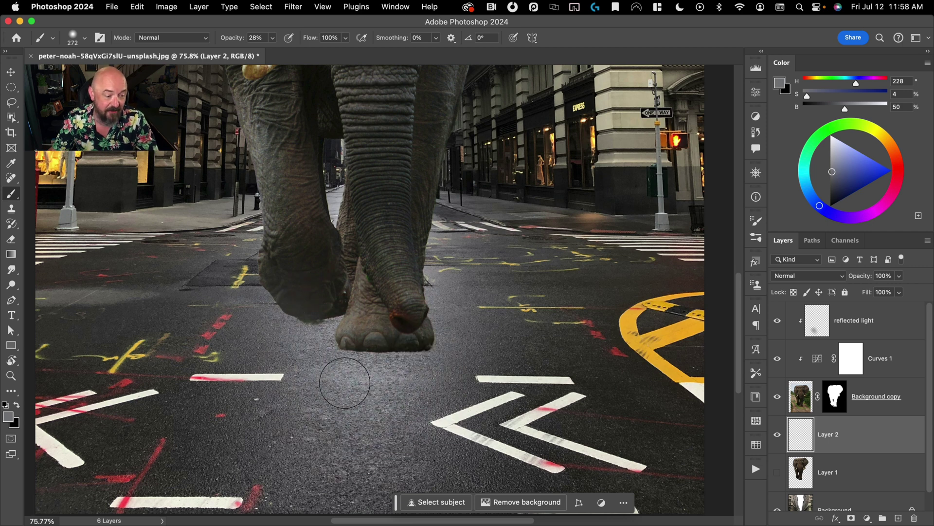
{"action": "key", "text": "d"}
{"action": "key", "text": "x"}
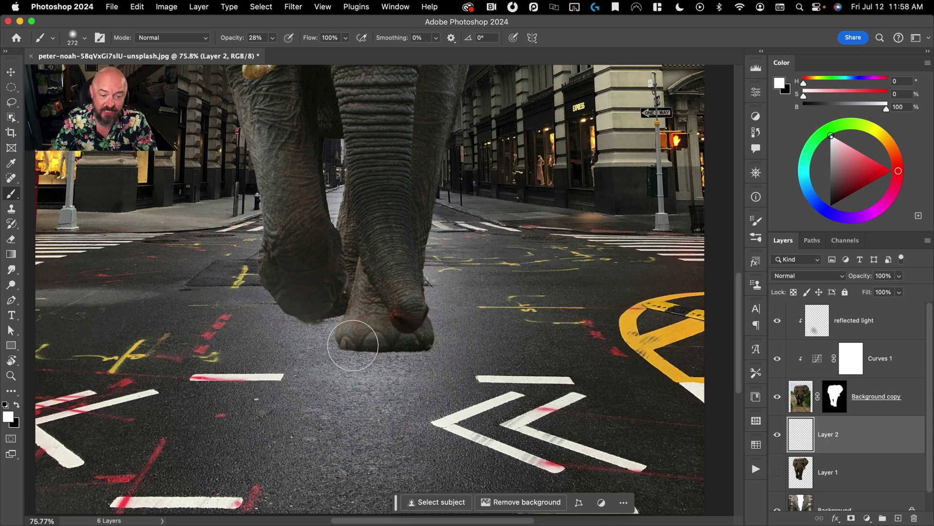
{"action": "mouse_move", "coordinate": [350, 340]}
{"action": "left_mouse_down"}
{"action": "mouse_move", "coordinate": [359, 354]}
{"action": "mouse_move", "coordinate": [346, 350]}
{"action": "mouse_move", "coordinate": [379, 349]}
{"action": "left_mouse_up"}
{"action": "key", "text": "x"}
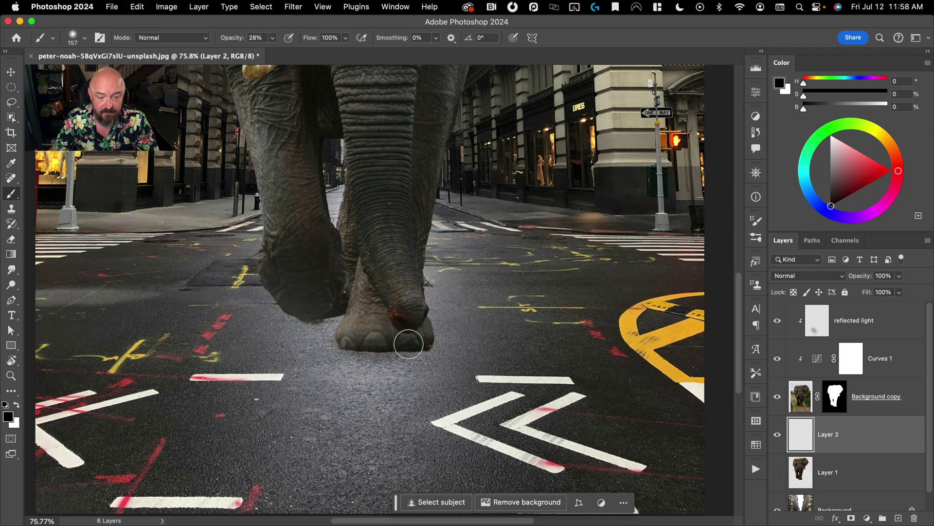
{"action": "mouse_move", "coordinate": [380, 342]}
{"action": "left_mouse_down"}
{"action": "mouse_move", "coordinate": [347, 344]}
{"action": "mouse_move", "coordinate": [426, 349]}
{"action": "mouse_move", "coordinate": [360, 346]}
{"action": "mouse_move", "coordinate": [325, 307]}
{"action": "mouse_move", "coordinate": [345, 310]}
{"action": "mouse_move", "coordinate": [310, 321]}
{"action": "mouse_move", "coordinate": [345, 325]}
{"action": "mouse_move", "coordinate": [319, 328]}
{"action": "left_mouse_up"}
{"action": "scroll", "coordinate": [370, 359], "scroll_direction": "down", "scroll_amount": 5}
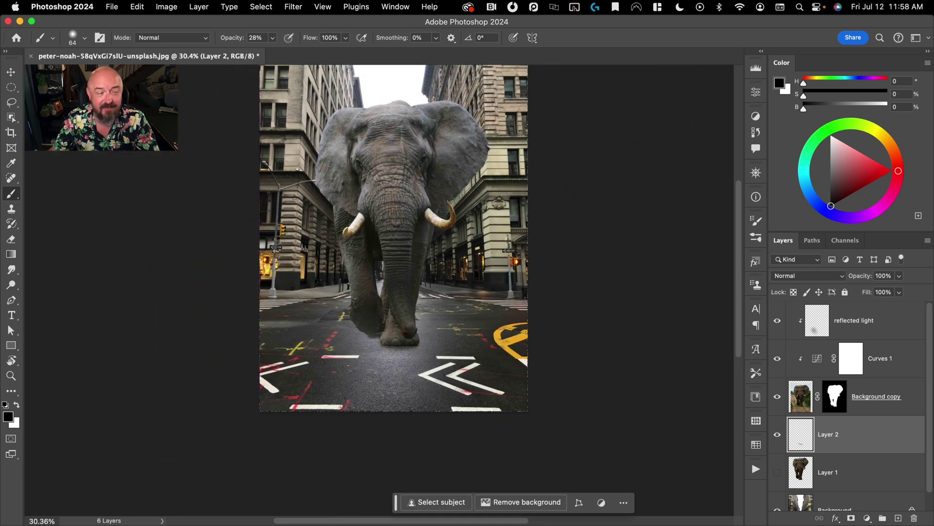
Step: Draw a flat ellipse under the elephant's feet and fill it with a black Color Fill layer
{"action": "left_click", "coordinate": [11, 87]}
{"action": "left_click_drag", "start_coordinate": [364, 351], "coordinate": [442, 347]}
{"action": "left_click", "coordinate": [867, 517]}
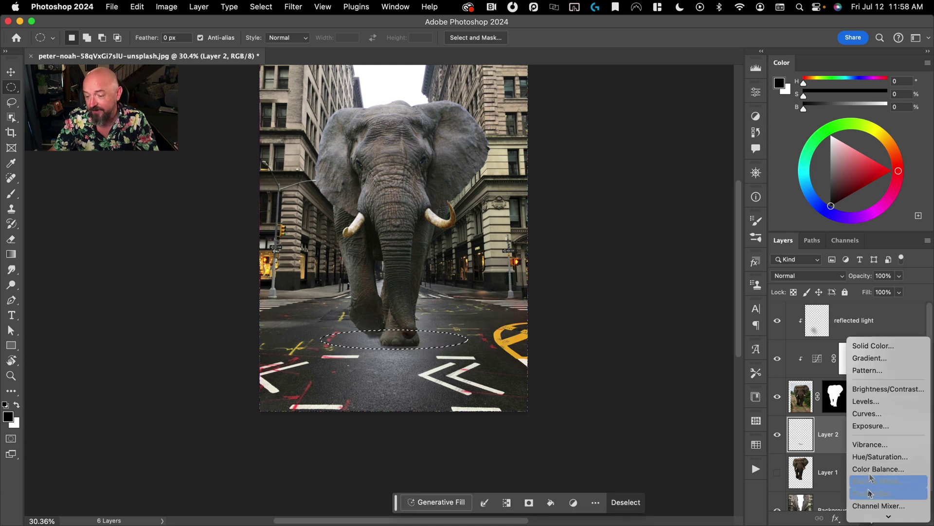
{"action": "left_click", "coordinate": [892, 350]}
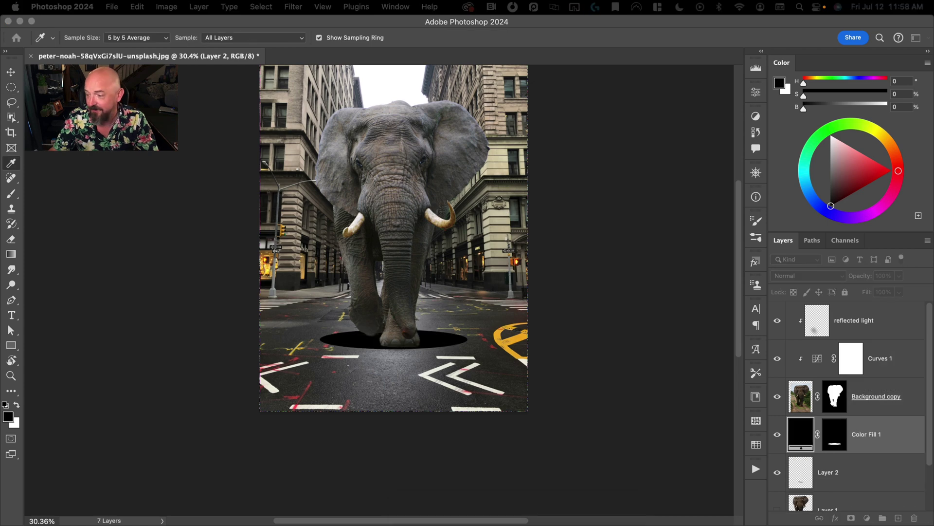
{"action": "left_click", "coordinate": [720, 161]}
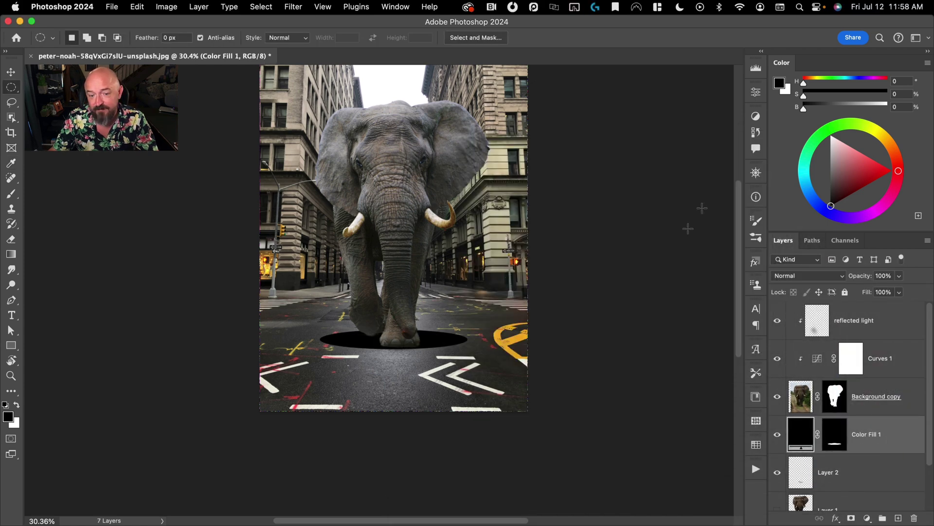
Step: Feather the Color Fill 1 mask to about 140 px for a soft shadow
{"action": "left_click", "coordinate": [830, 437]}
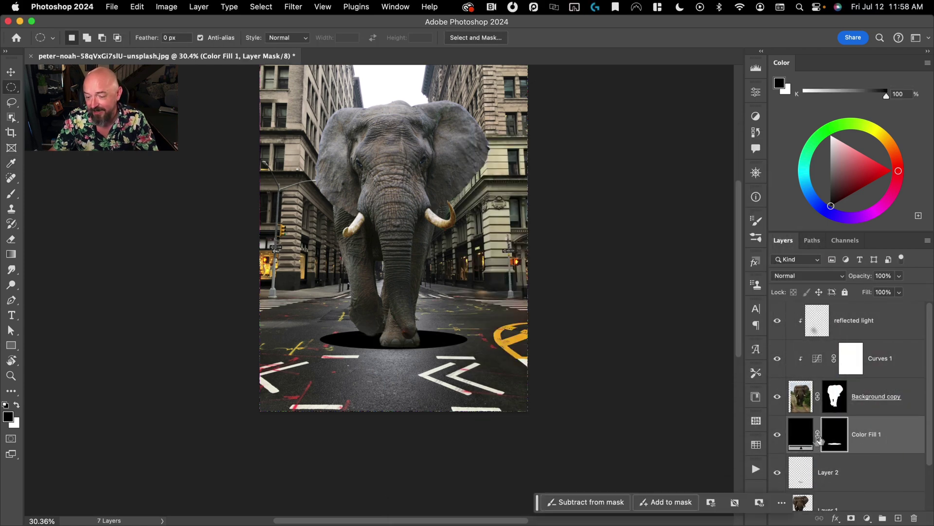
{"action": "double_click", "coordinate": [833, 434]}
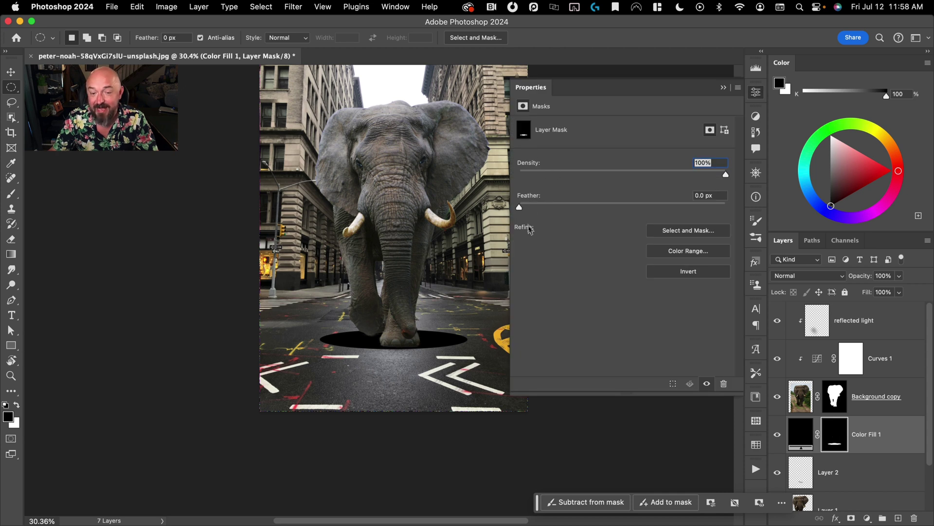
{"action": "left_click_drag", "start_coordinate": [527, 208], "coordinate": [666, 209]}
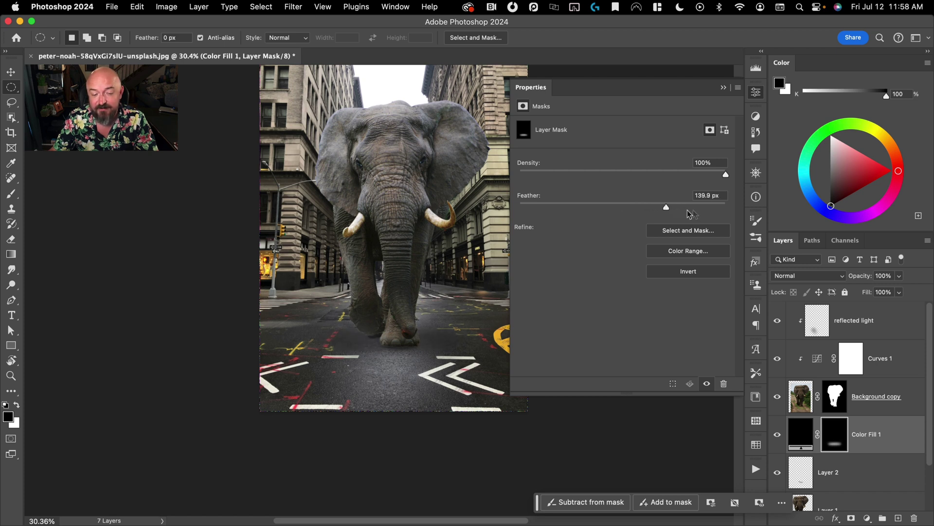
{"action": "left_click", "coordinate": [752, 98]}
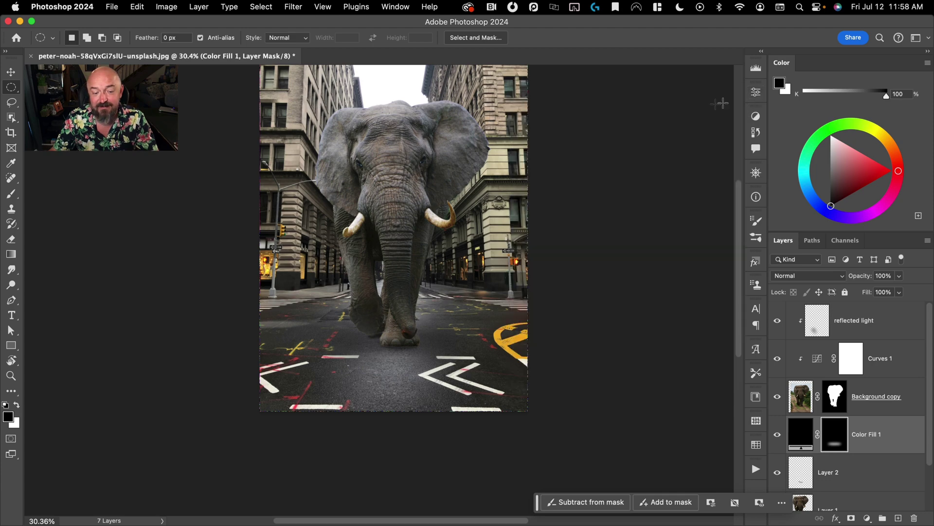
{"action": "key", "text": "v"}
{"action": "scroll", "coordinate": [406, 370], "scroll_direction": "up", "scroll_amount": 10}
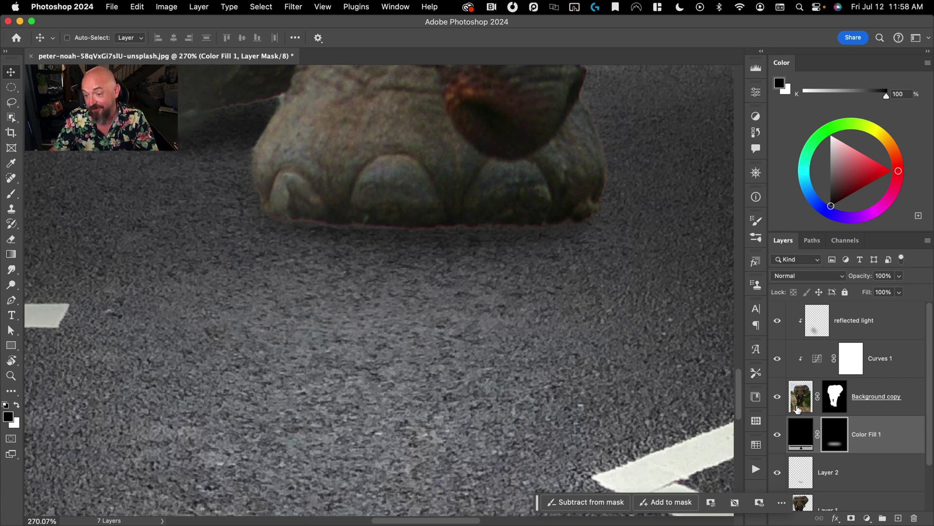
Step: Add a new layer clipped to the Background copy elephant and name it foot shadow
{"action": "left_click", "coordinate": [801, 402]}
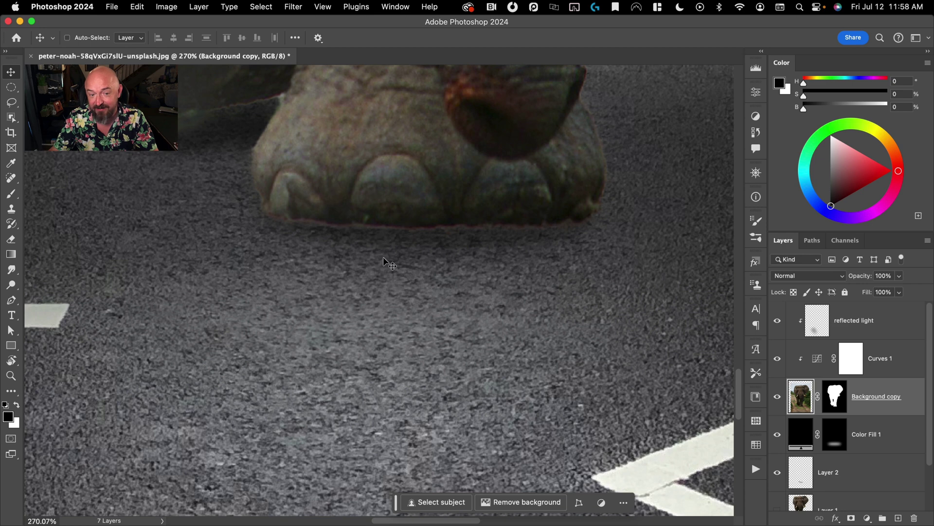
{"action": "left_click", "coordinate": [898, 518]}
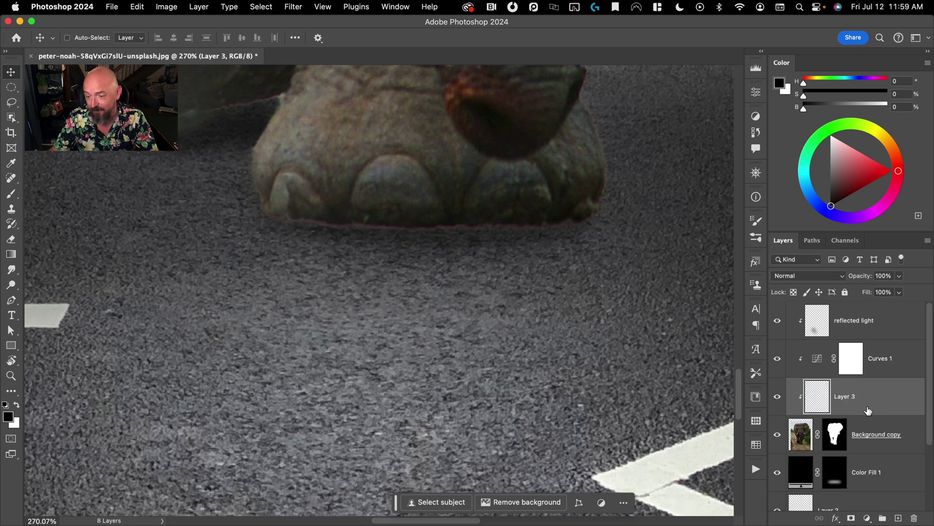
{"action": "double_click", "coordinate": [850, 402]}
{"action": "type", "text": "b"}
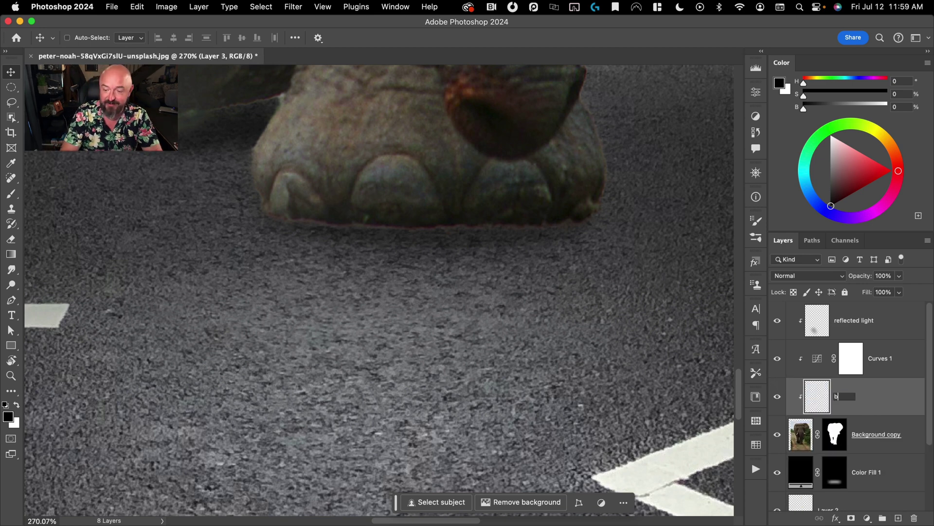
{"action": "type", "text": "oot shad"}
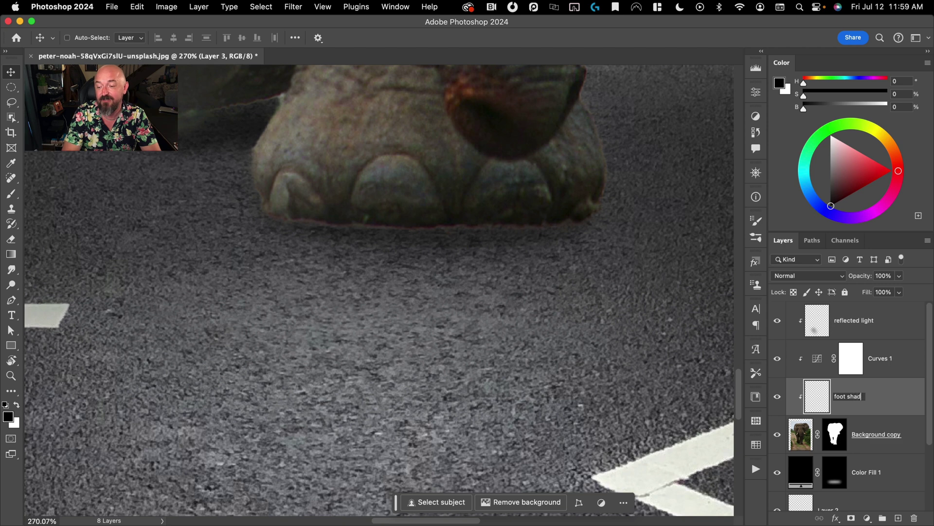
{"action": "type", "text": "ow"}
{"action": "key", "text": "Return"}
Step: Set the brush to a near-black colour sampled from the foot at 100% opacity
{"action": "key", "text": "b"}
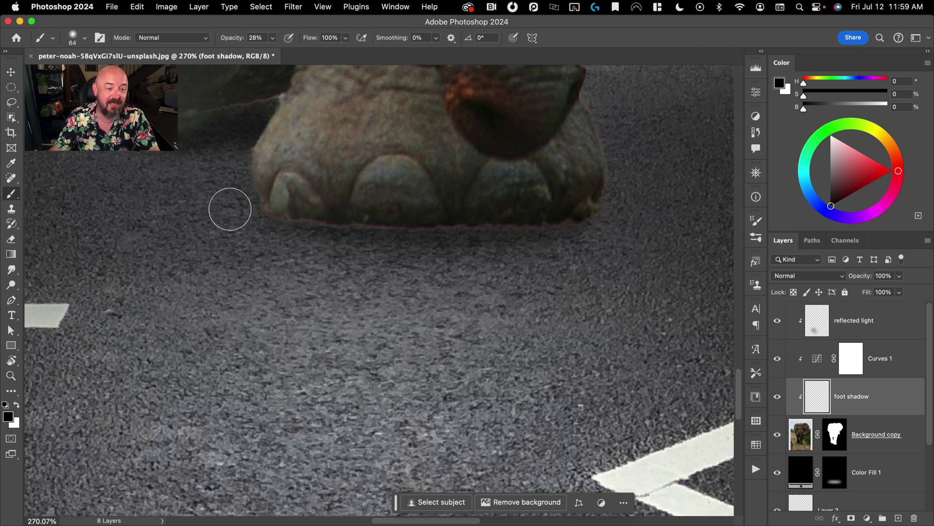
{"action": "left_click", "coordinate": [349, 212], "text": "alt"}
{"action": "left_click_drag", "start_coordinate": [348, 212], "coordinate": [336, 214]}
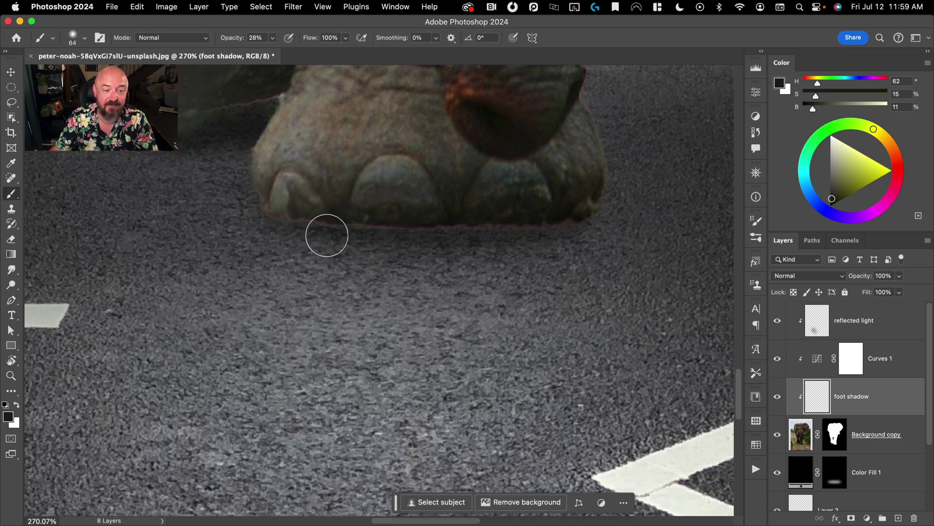
{"action": "left_click", "coordinate": [257, 37]}
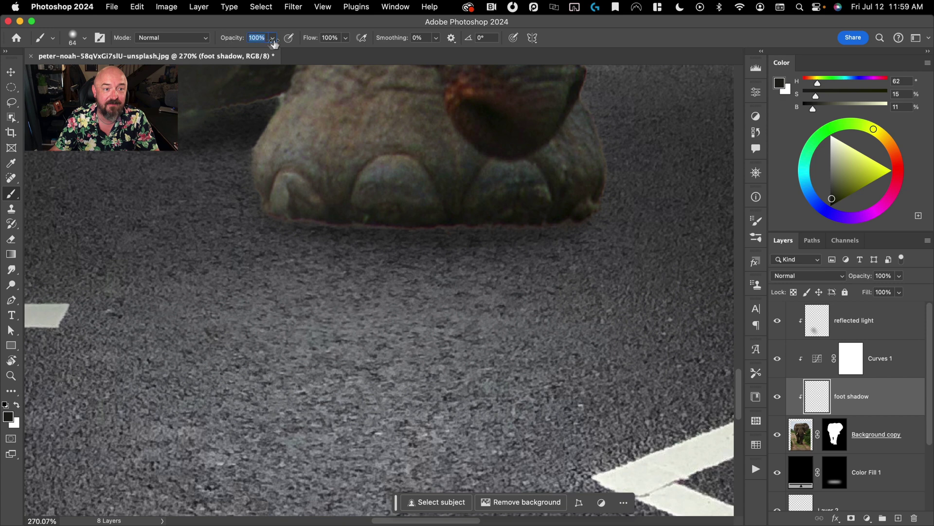
{"action": "type", "text": "100"}
{"action": "key", "text": "Return"}
{"action": "left_click", "coordinate": [337, 213], "text": "alt"}
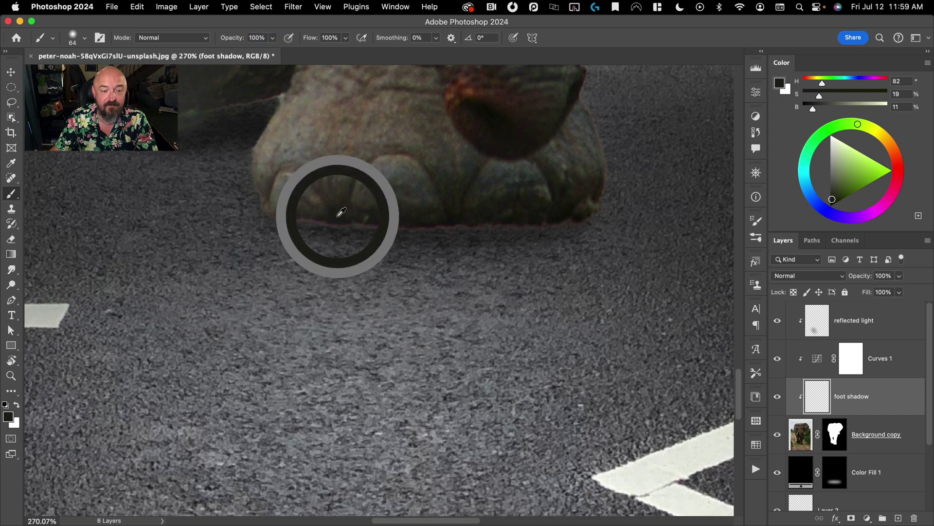
{"action": "left_click_drag", "start_coordinate": [814, 111], "coordinate": [806, 111]}
Step: Paint a dark shadow along the bottom edge of the elephant's feet
{"action": "mouse_move", "coordinate": [536, 242]}
{"action": "left_mouse_down"}
{"action": "mouse_move", "coordinate": [406, 245]}
{"action": "mouse_move", "coordinate": [268, 236]}
{"action": "mouse_move", "coordinate": [266, 228]}
{"action": "mouse_move", "coordinate": [322, 238]}
{"action": "mouse_move", "coordinate": [594, 235]}
{"action": "left_mouse_up"}
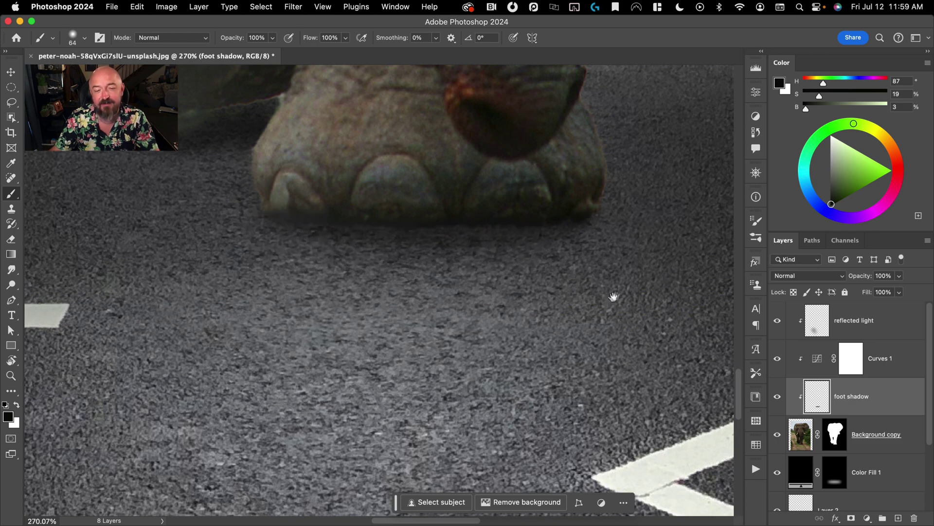
{"action": "mouse_move", "coordinate": [613, 298]}
{"action": "left_mouse_down"}
{"action": "mouse_move", "coordinate": [548, 308]}
{"action": "mouse_move", "coordinate": [536, 280]}
{"action": "mouse_move", "coordinate": [584, 215]}
{"action": "left_mouse_up"}
{"action": "mouse_move", "coordinate": [506, 272]}
{"action": "left_mouse_down"}
{"action": "mouse_move", "coordinate": [534, 252]}
{"action": "mouse_move", "coordinate": [452, 268]}
{"action": "mouse_move", "coordinate": [536, 253]}
{"action": "mouse_move", "coordinate": [501, 257]}
{"action": "left_mouse_up"}
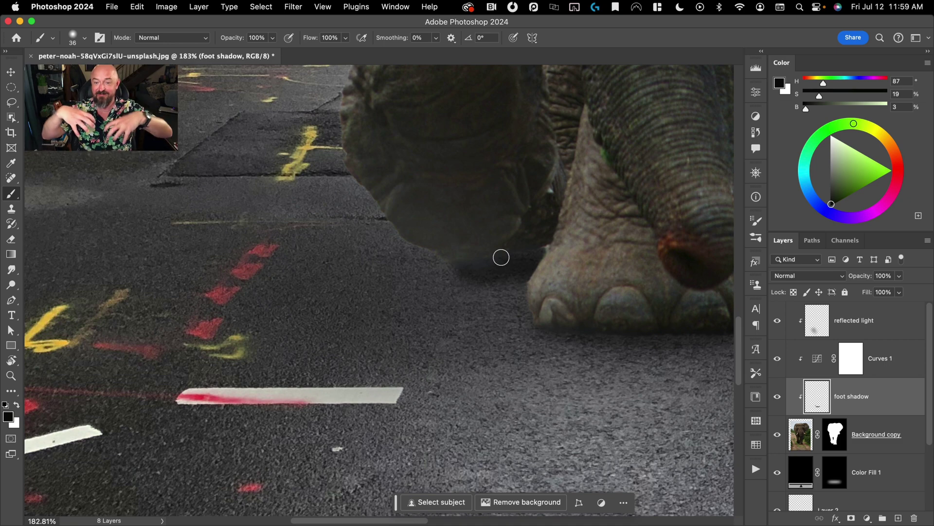
{"action": "scroll", "coordinate": [484, 277], "scroll_direction": "down", "scroll_amount": 10}
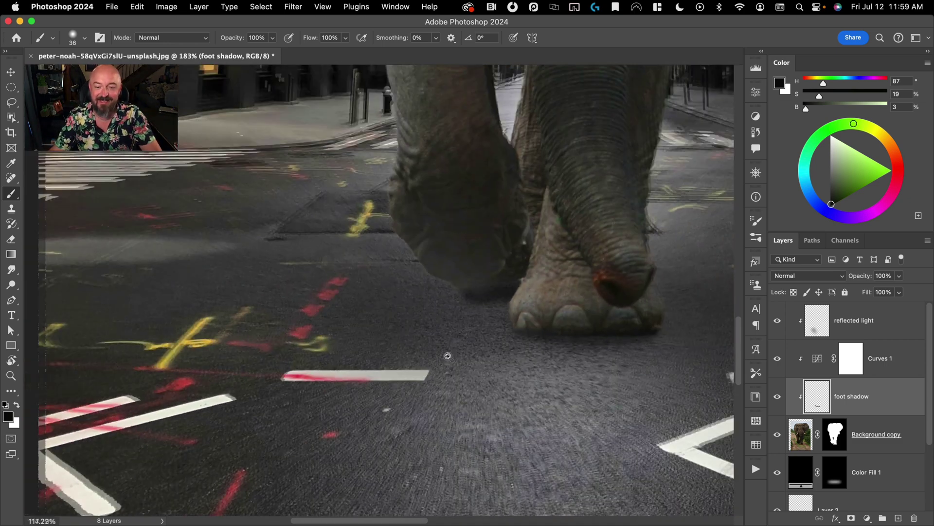
{"action": "scroll", "coordinate": [493, 366], "scroll_direction": "down", "scroll_amount": 4}
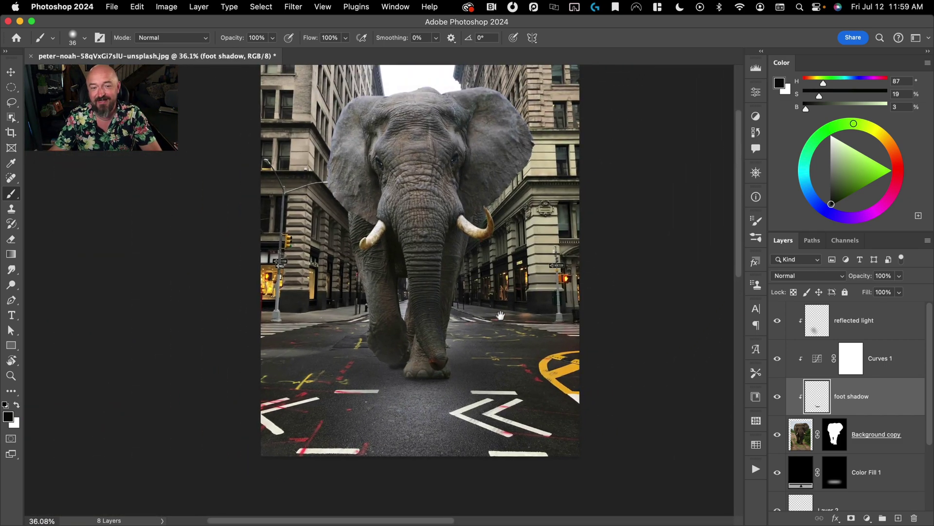
Step: Move Layer 2's content down by 68 px
{"action": "key", "text": "v"}
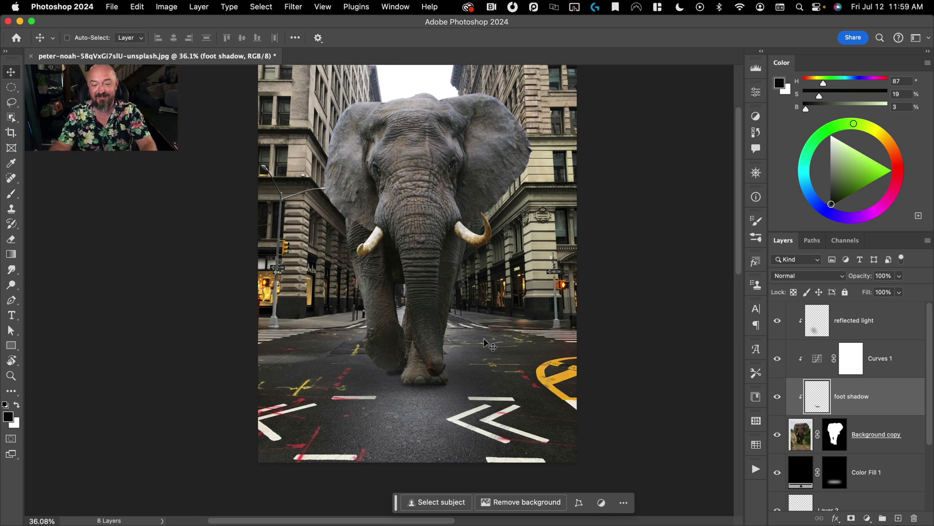
{"action": "scroll", "coordinate": [833, 408], "scroll_direction": "down", "scroll_amount": 4}
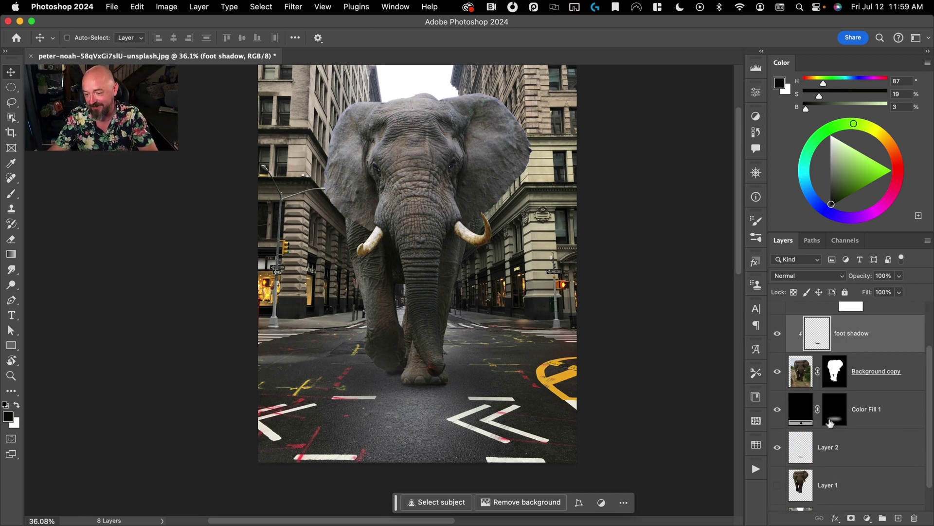
{"action": "left_click", "coordinate": [837, 422]}
{"action": "left_click_drag", "start_coordinate": [496, 422], "coordinate": [497, 418]}
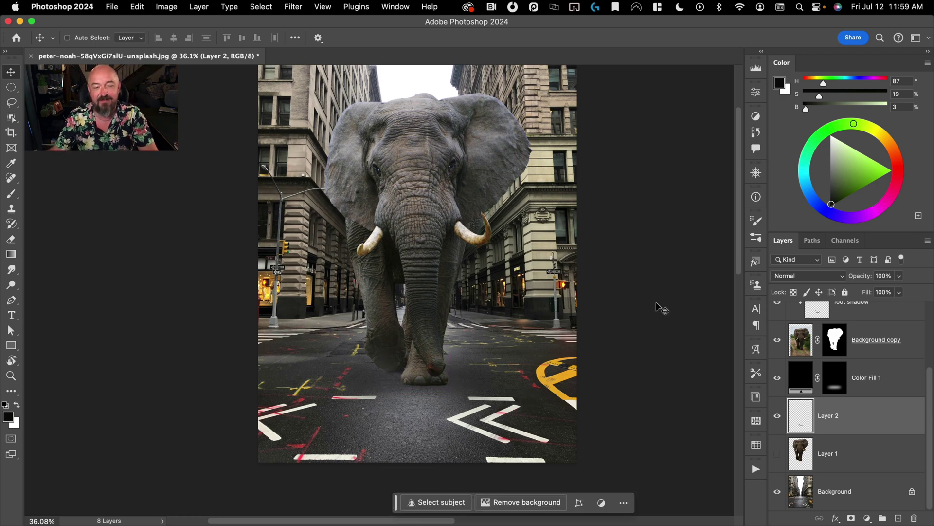
Step: Select the reflected light layer in the Layers panel
{"action": "scroll", "coordinate": [470, 305], "scroll_direction": "down", "scroll_amount": 3}
{"action": "left_click_drag", "start_coordinate": [470, 306], "coordinate": [443, 309]}
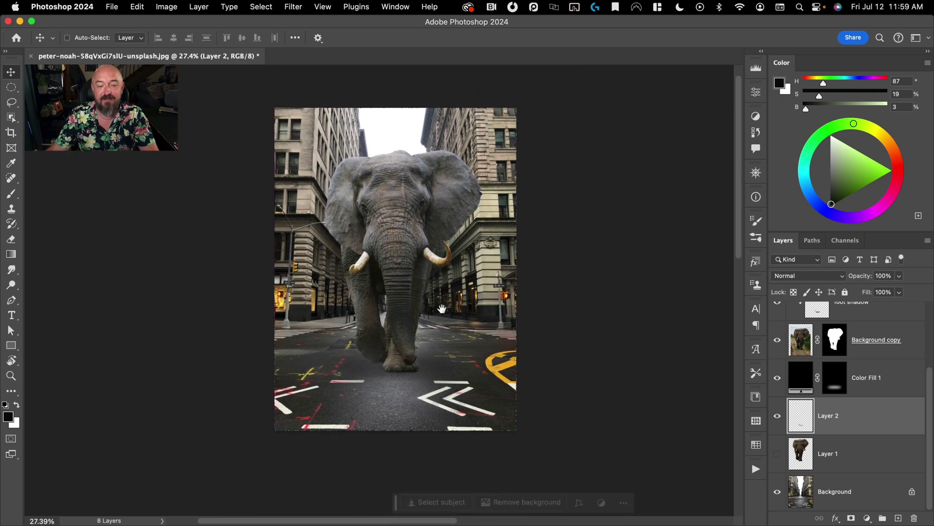
{"action": "scroll", "coordinate": [450, 314], "scroll_direction": "up", "scroll_amount": 3}
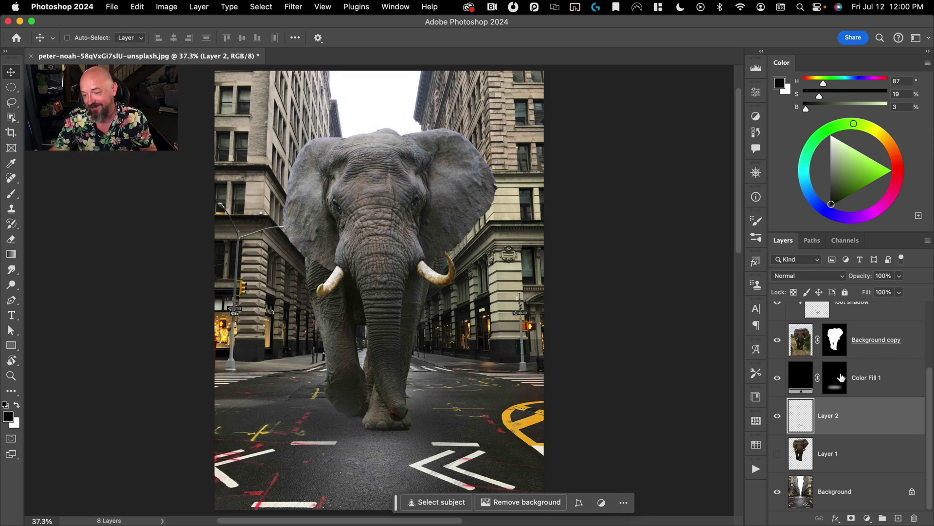
{"action": "scroll", "coordinate": [856, 332], "scroll_direction": "up", "scroll_amount": 4}
{"action": "left_click", "coordinate": [857, 325]}
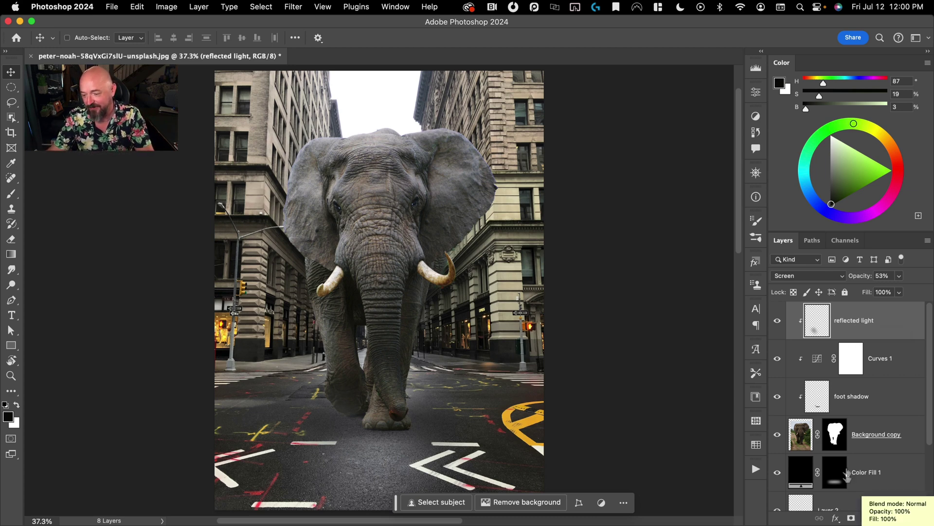
Step: Add a new layer above reflected light named film grain
{"action": "left_click", "coordinate": [898, 518]}
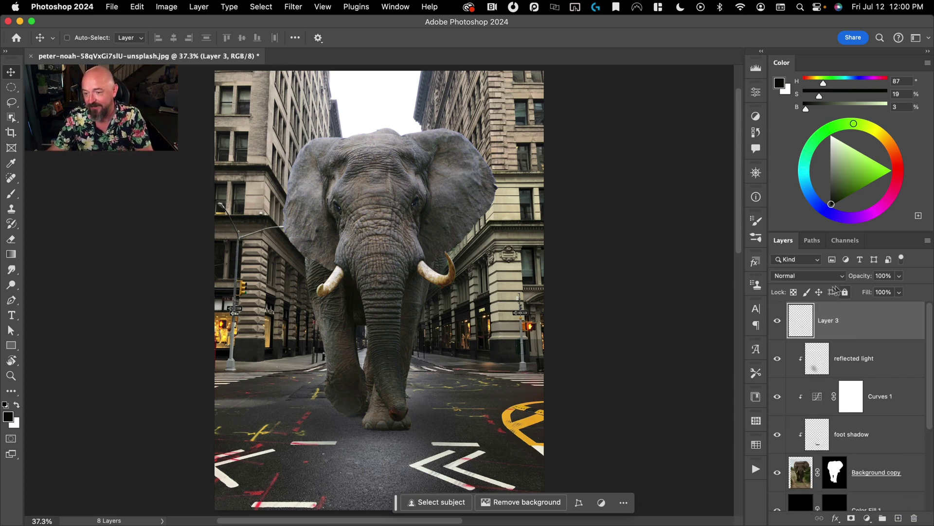
{"action": "double_click", "coordinate": [827, 321]}
{"action": "type", "text": "film grain"}
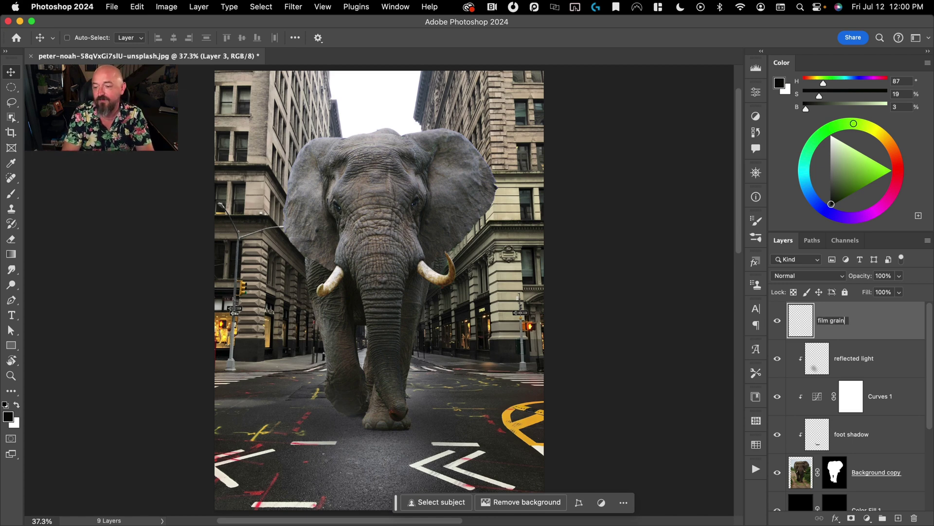
{"action": "key", "text": "Return"}
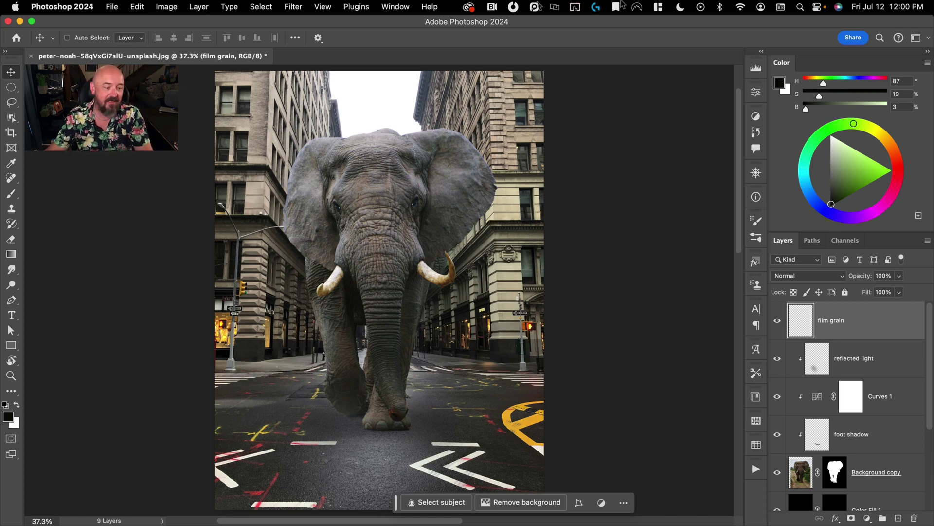
Step: Set the foreground colour to H0 S0 B50 grey and fill the film grain layer with it
{"action": "left_click", "coordinate": [8, 416]}
{"action": "key", "text": "Tab"}
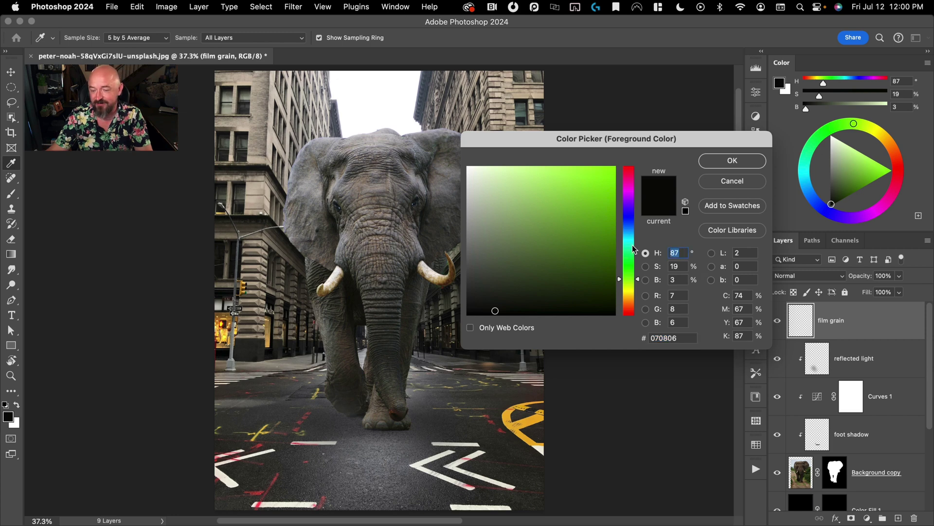
{"action": "key", "text": "BackSpace"}
{"action": "key", "text": "Tab"}
{"action": "key", "text": "Return"}
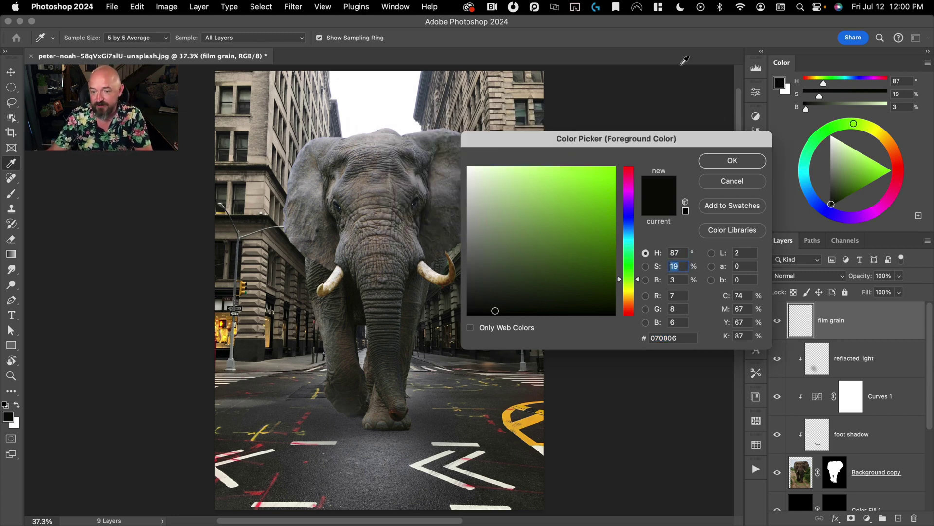
{"action": "key", "text": "shift+Tab"}
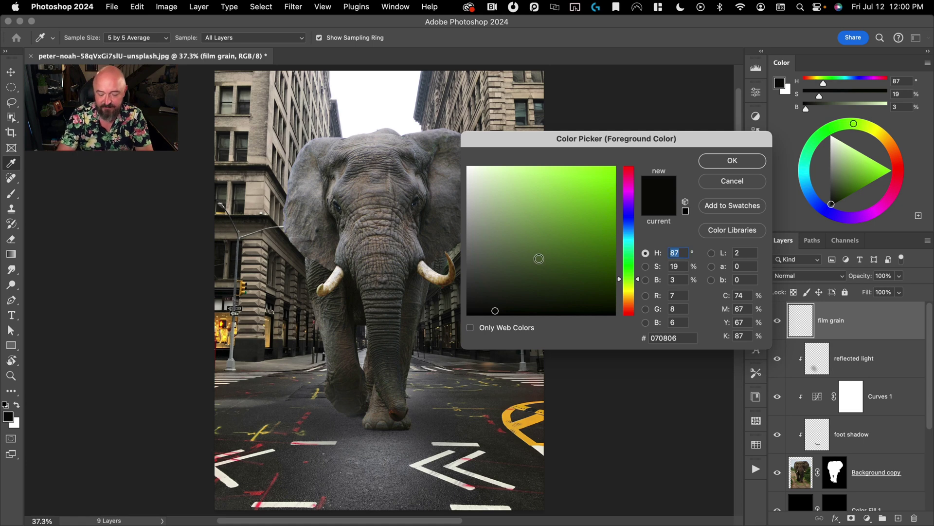
{"action": "type", "text": "0"}
{"action": "key", "text": "Tab"}
{"action": "type", "text": "0"}
{"action": "key", "text": "Tab"}
{"action": "type", "text": "50"}
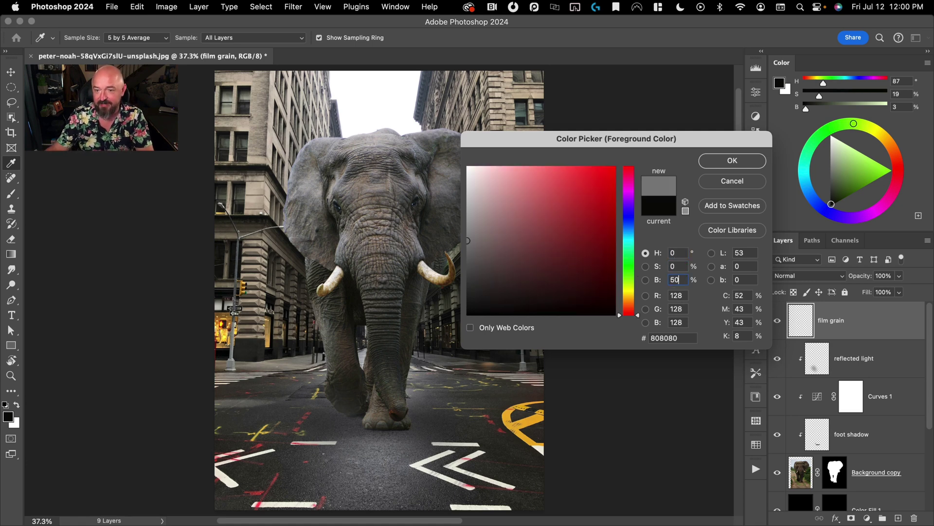
{"action": "left_click", "coordinate": [731, 162]}
{"action": "key", "text": "alt+BackSpace"}
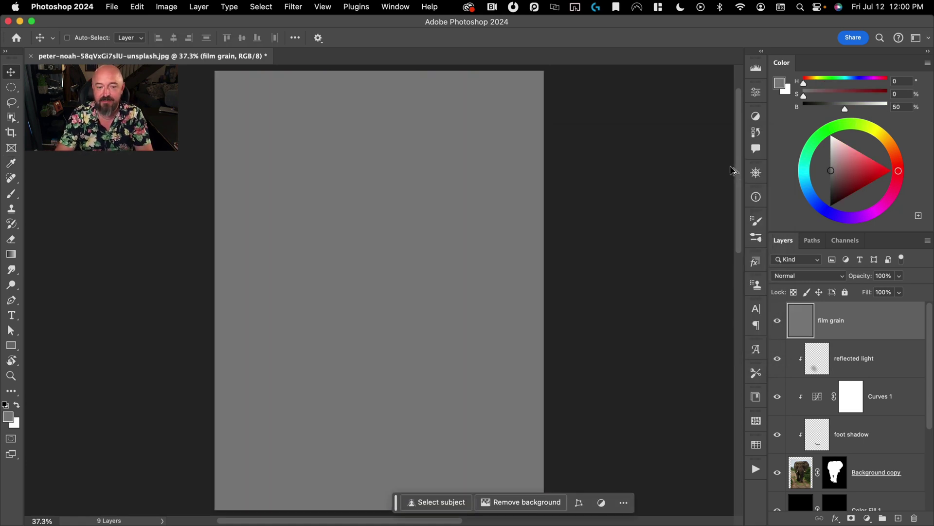
Step: Blend film grain as Linear Light and apply 2% Add Noise to it
{"action": "left_click", "coordinate": [809, 279]}
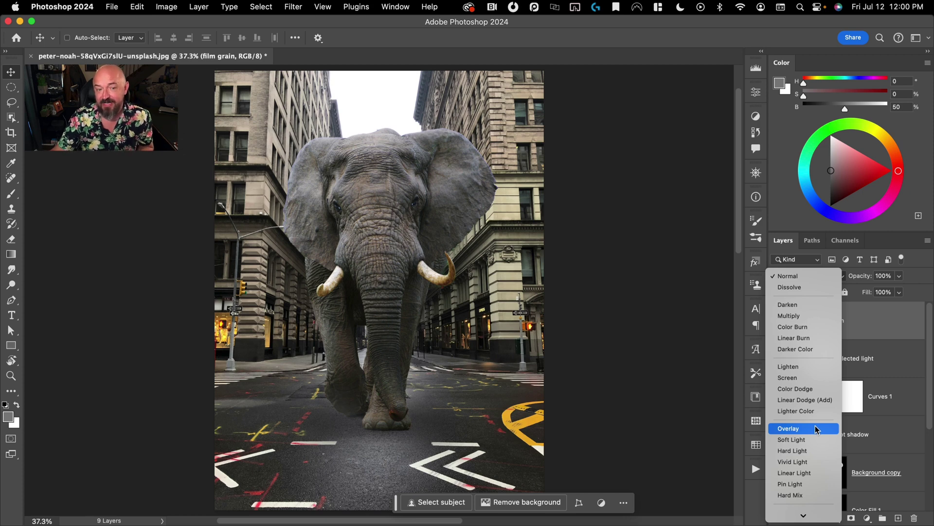
{"action": "left_click", "coordinate": [813, 472]}
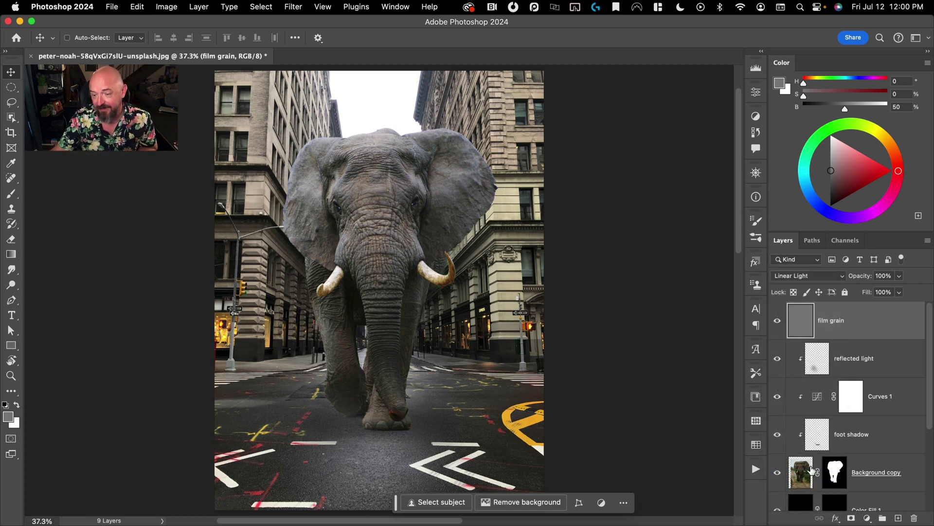
{"action": "left_click", "coordinate": [260, 7]}
{"action": "mouse_move", "coordinate": [293, 7]}
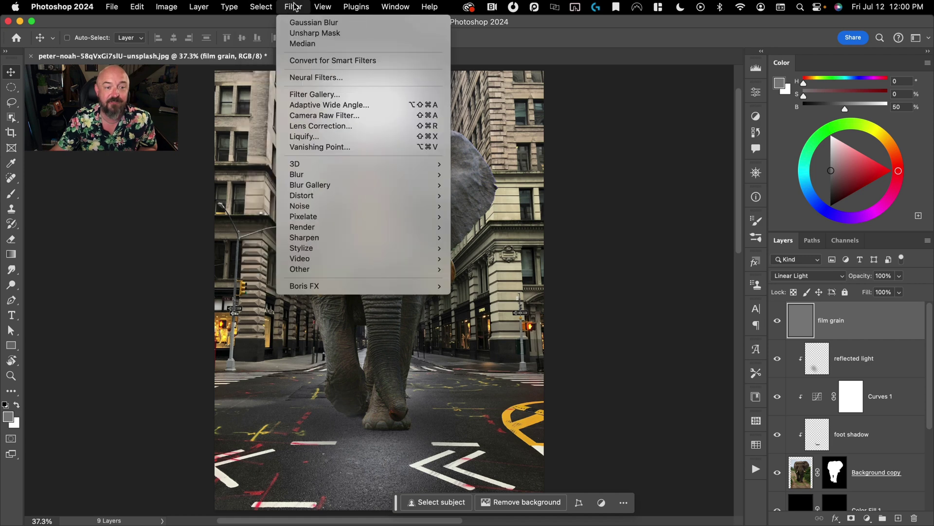
{"action": "mouse_move", "coordinate": [321, 209]}
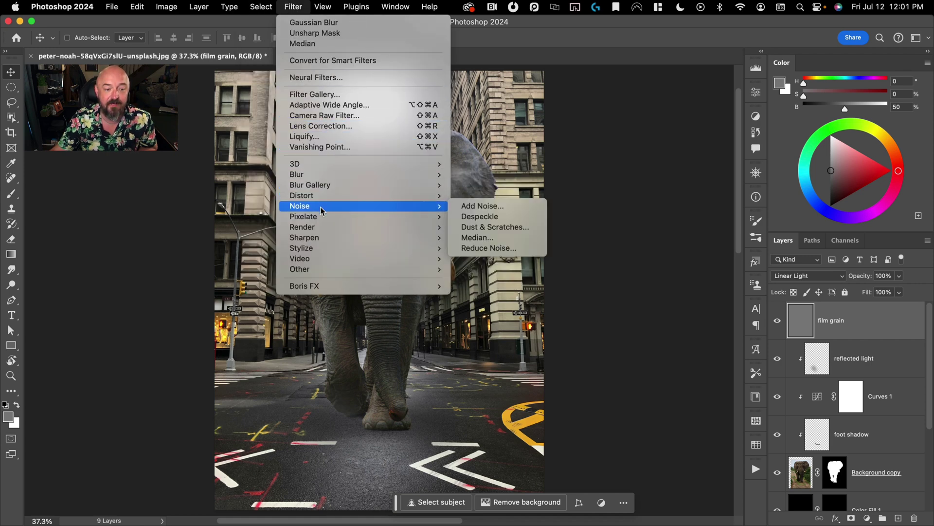
{"action": "left_click", "coordinate": [465, 206]}
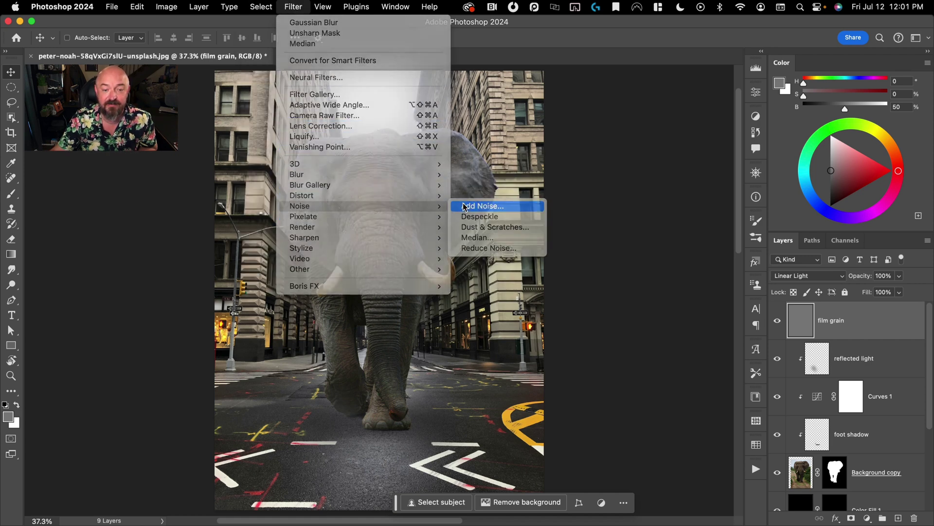
{"action": "left_click_drag", "start_coordinate": [428, 97], "coordinate": [626, 95]}
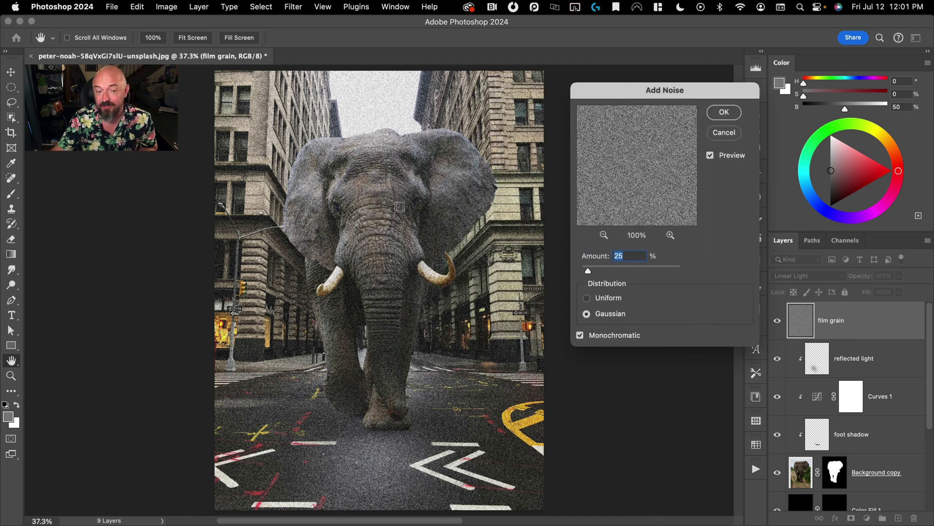
{"action": "type", "text": "2"}
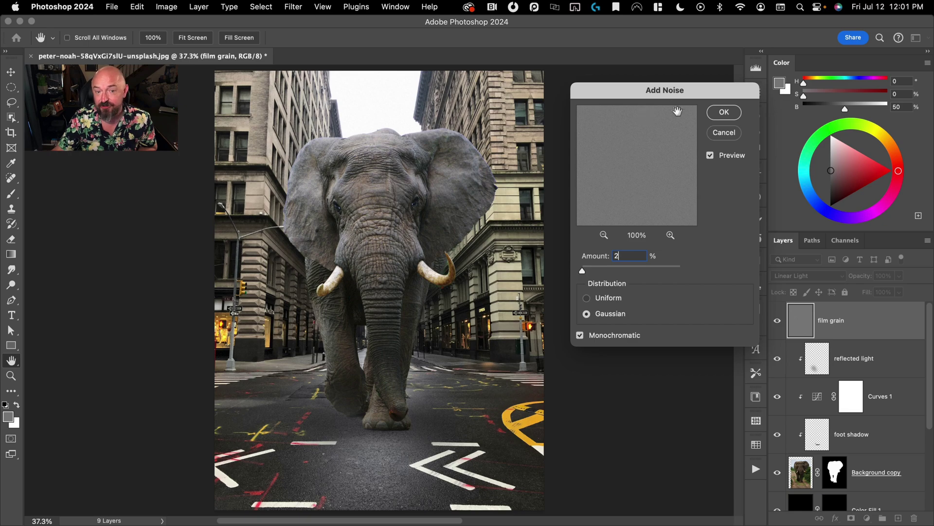
{"action": "left_click", "coordinate": [723, 113]}
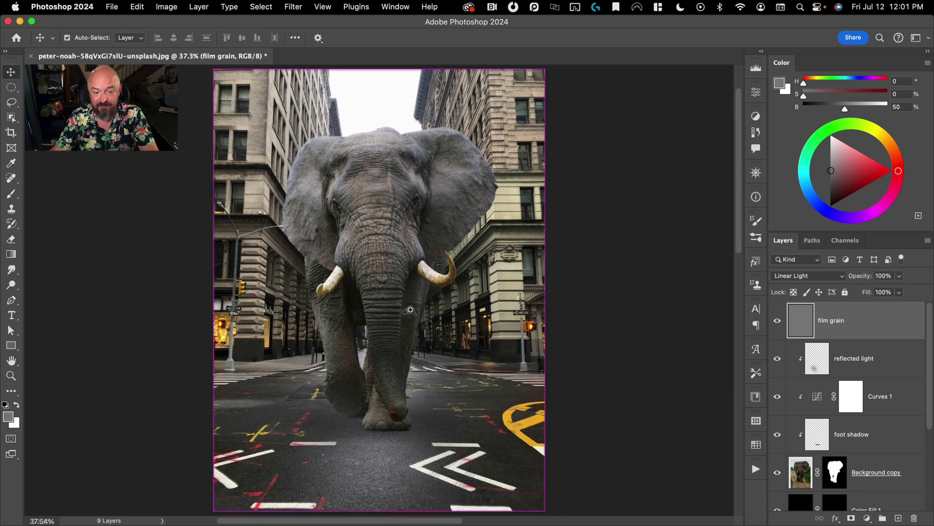
Step: Lower the film grain layer's fill to 50% and toggle its visibility to compare
{"action": "left_click_drag", "start_coordinate": [396, 306], "coordinate": [538, 275]}
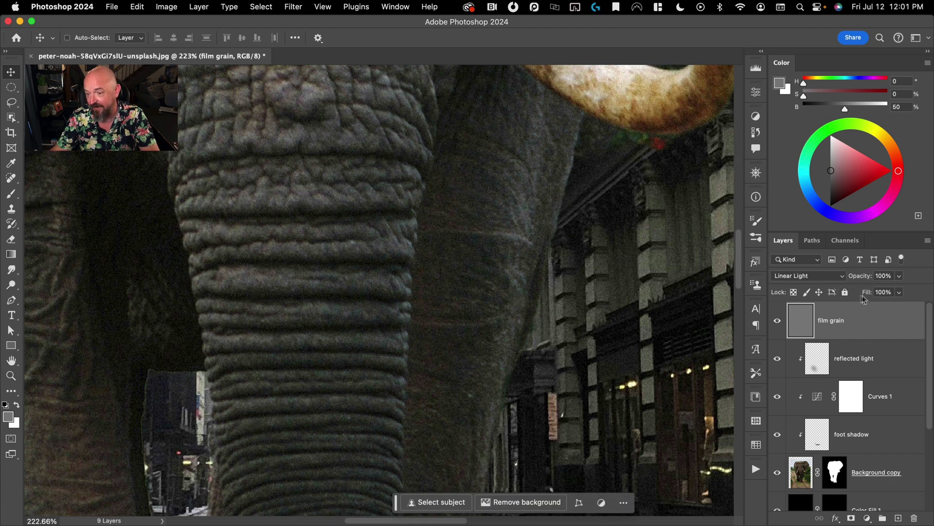
{"action": "left_click_drag", "start_coordinate": [872, 293], "coordinate": [839, 298]}
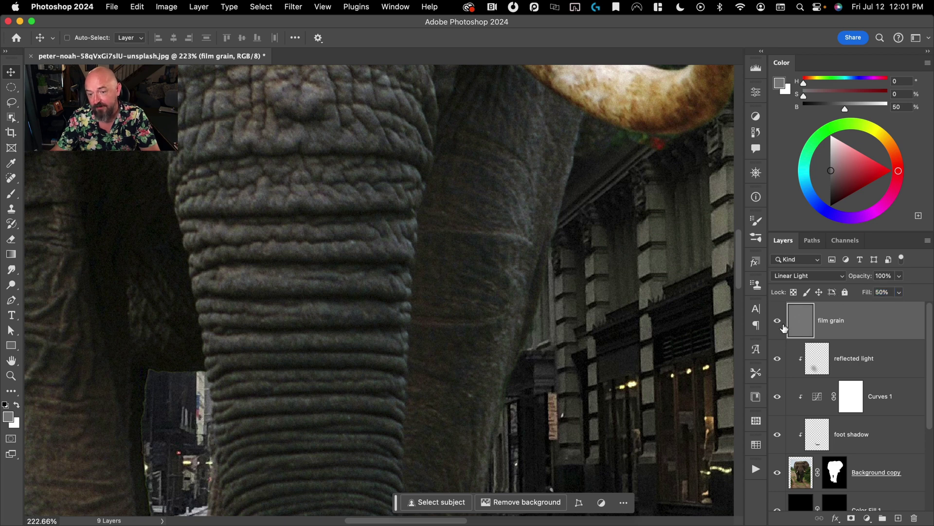
{"action": "left_click", "coordinate": [778, 321]}
{"action": "left_click", "coordinate": [779, 322]}
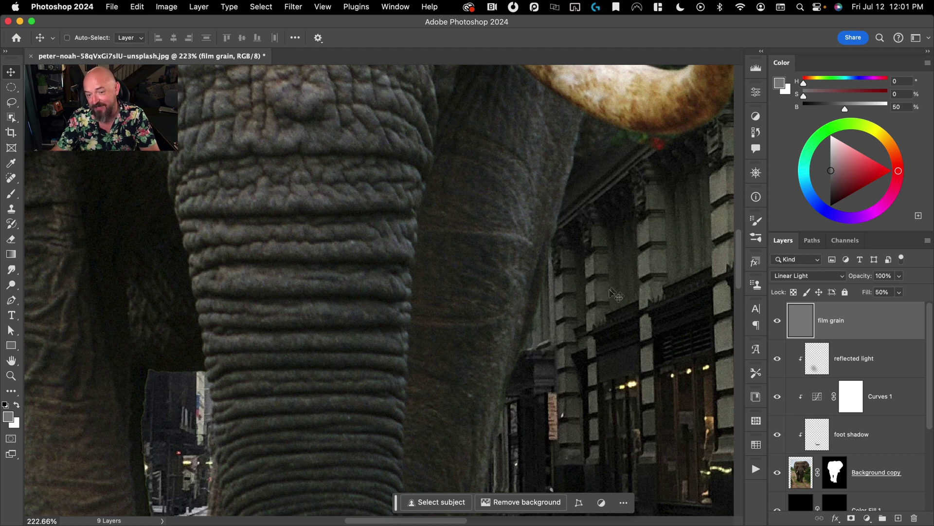
{"action": "left_click", "coordinate": [777, 321]}
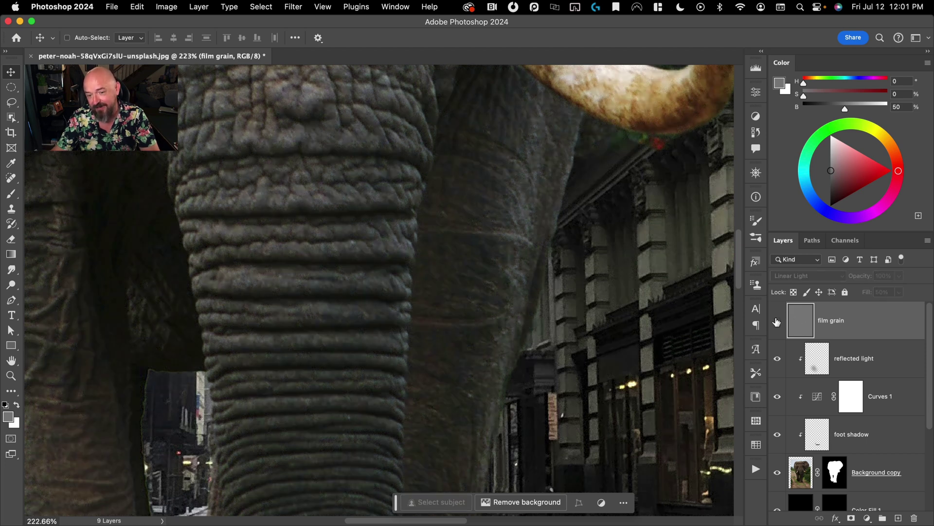
{"action": "left_click", "coordinate": [777, 321]}
{"action": "left_click_drag", "start_coordinate": [370, 330], "coordinate": [323, 332]}
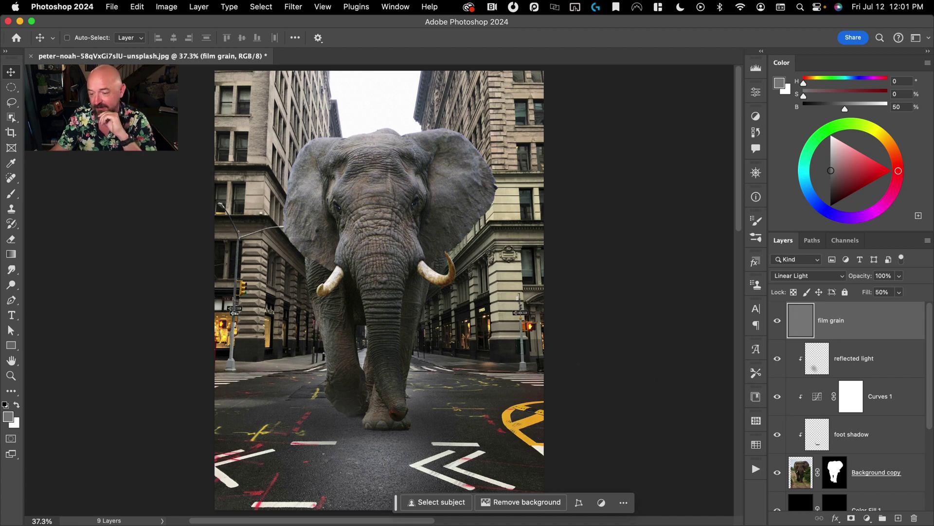
Step: On a new layer, paint warm orange radial glows on the right traffic light and left shop window
{"action": "left_click", "coordinate": [895, 518]}
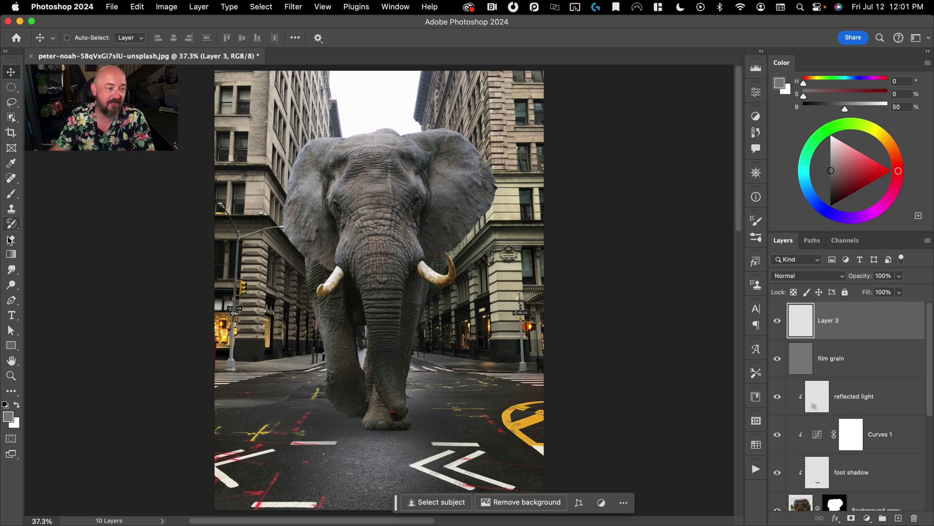
{"action": "left_click", "coordinate": [10, 254]}
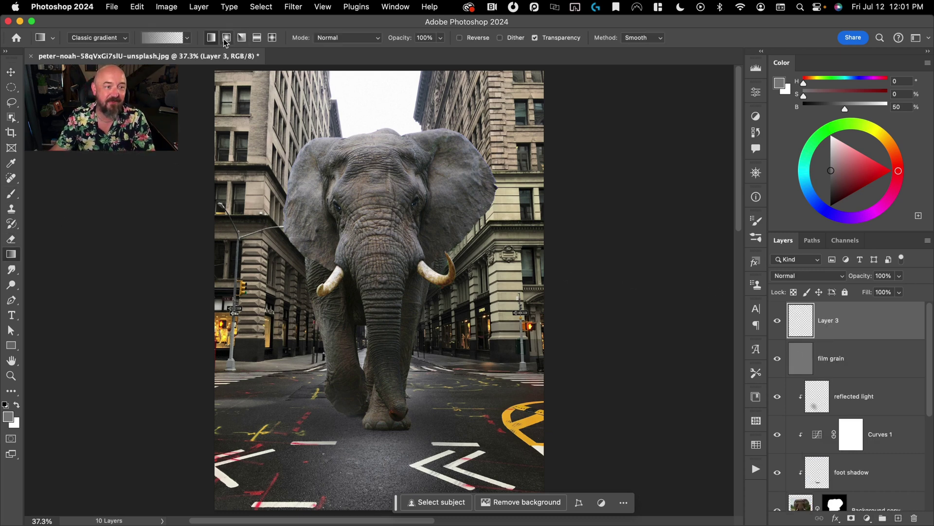
{"action": "left_click", "coordinate": [227, 42]}
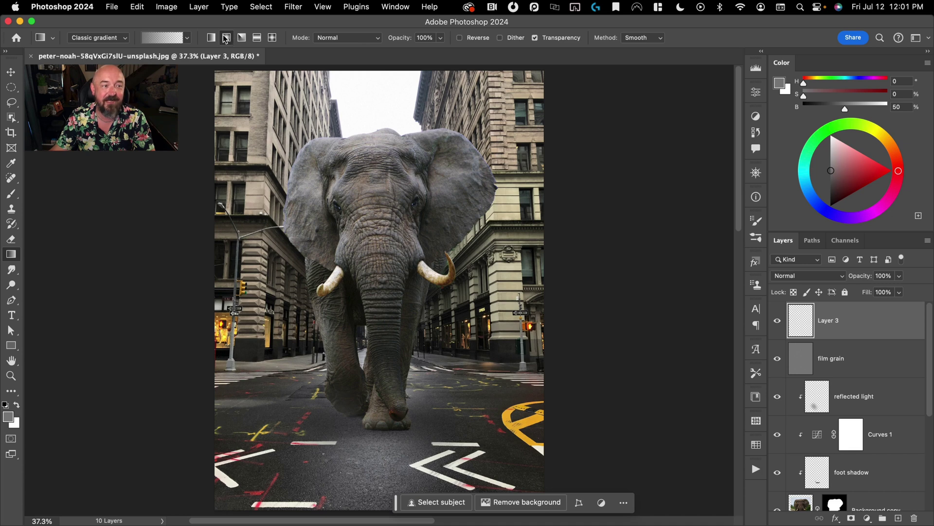
{"action": "left_click", "coordinate": [219, 318], "text": "alt"}
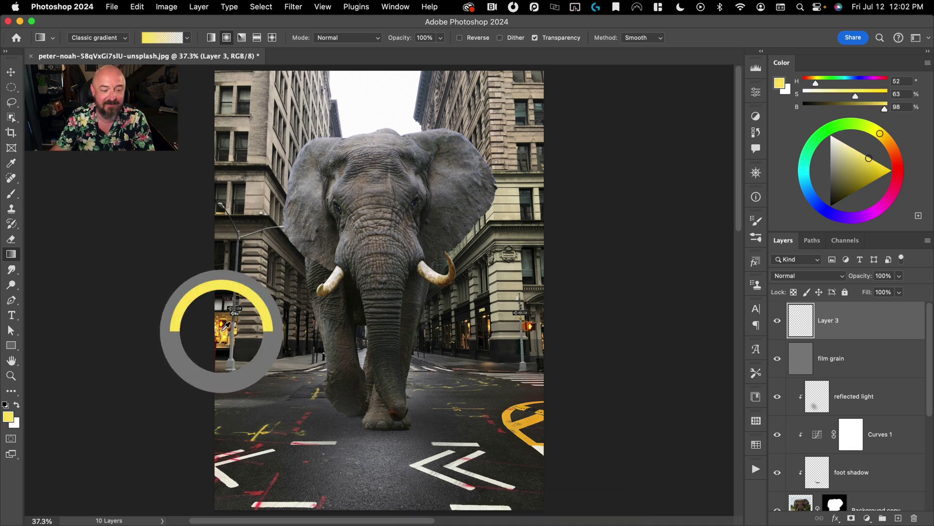
{"action": "mouse_move", "coordinate": [880, 133]}
{"action": "left_mouse_down"}
{"action": "mouse_move", "coordinate": [890, 143]}
{"action": "mouse_move", "coordinate": [884, 169]}
{"action": "left_mouse_up"}
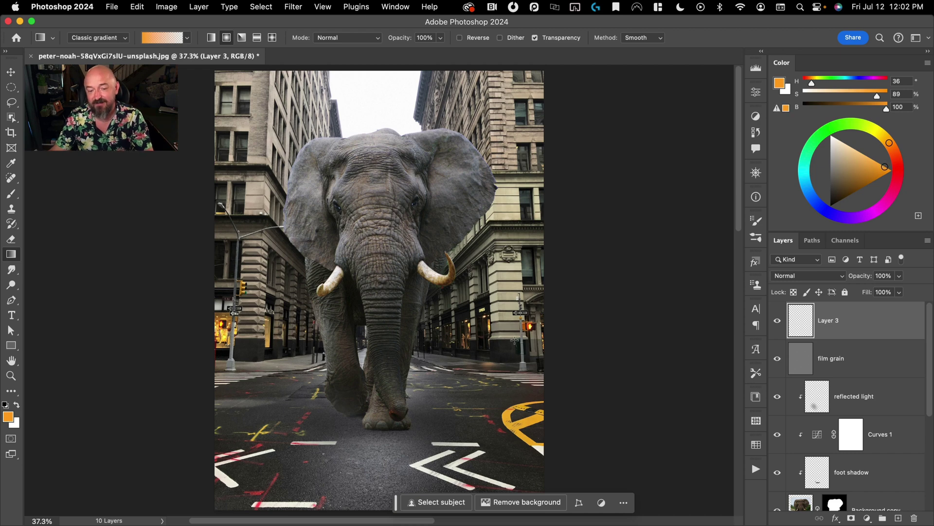
{"action": "left_click_drag", "start_coordinate": [528, 325], "coordinate": [466, 400]}
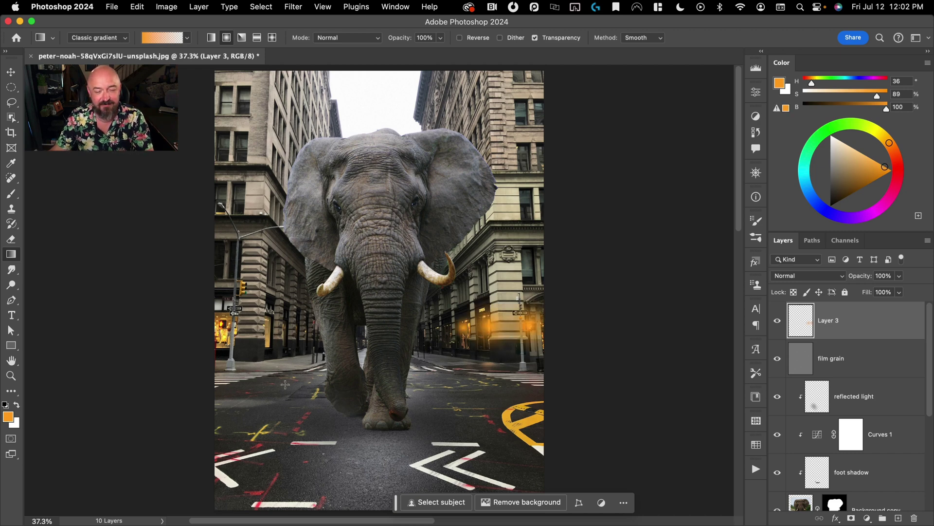
{"action": "left_click_drag", "start_coordinate": [267, 333], "coordinate": [245, 385]}
Step: Set the glow Layer 3 to Screen blending at 80% opacity
{"action": "key", "text": "v"}
{"action": "left_click", "coordinate": [841, 276]}
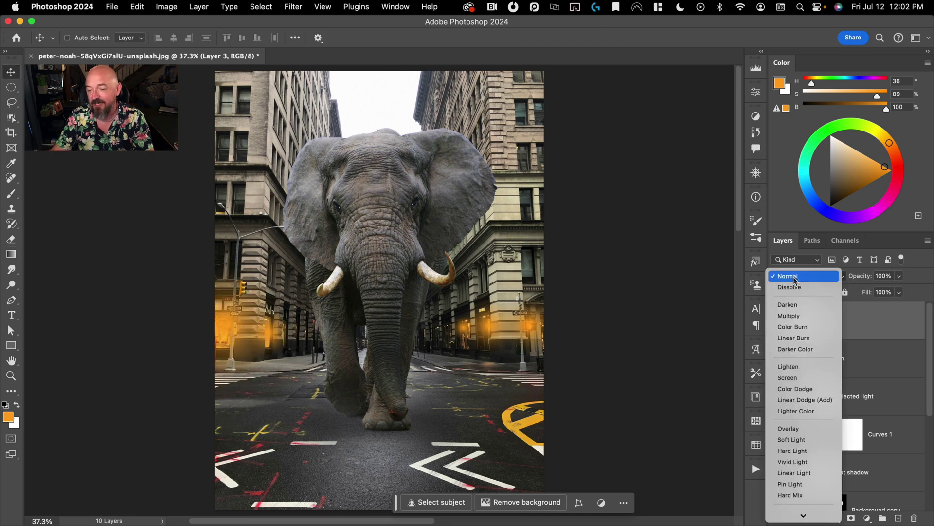
{"action": "left_click", "coordinate": [791, 377]}
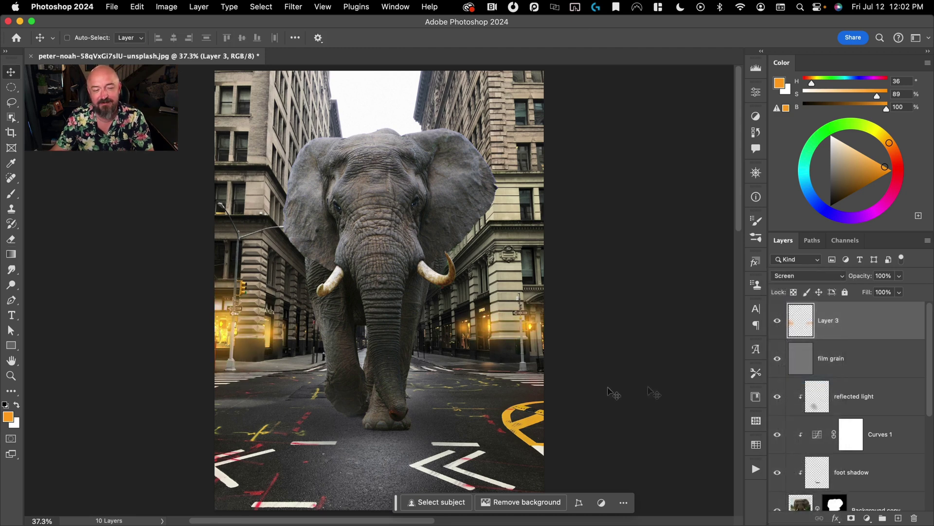
{"action": "left_click_drag", "start_coordinate": [855, 277], "coordinate": [844, 278]}
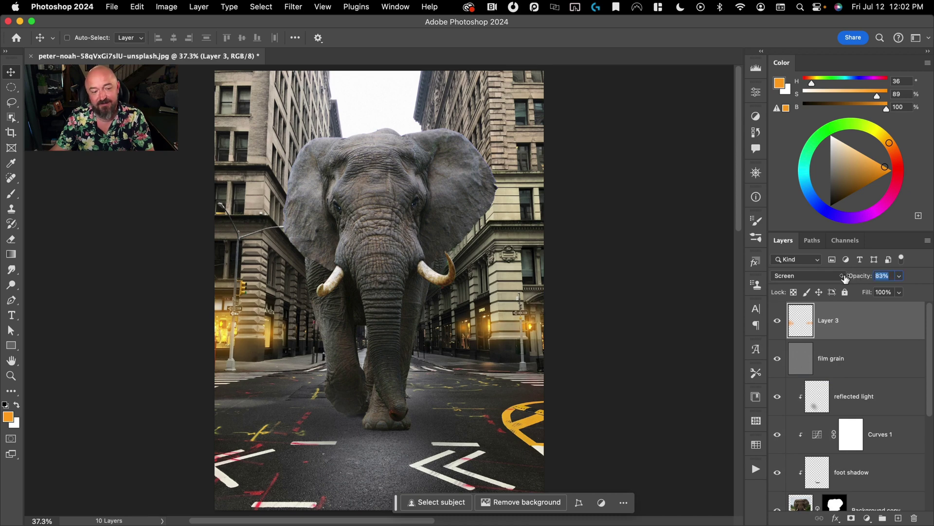
{"action": "scroll", "coordinate": [387, 129], "scroll_direction": "down", "scroll_amount": 2}
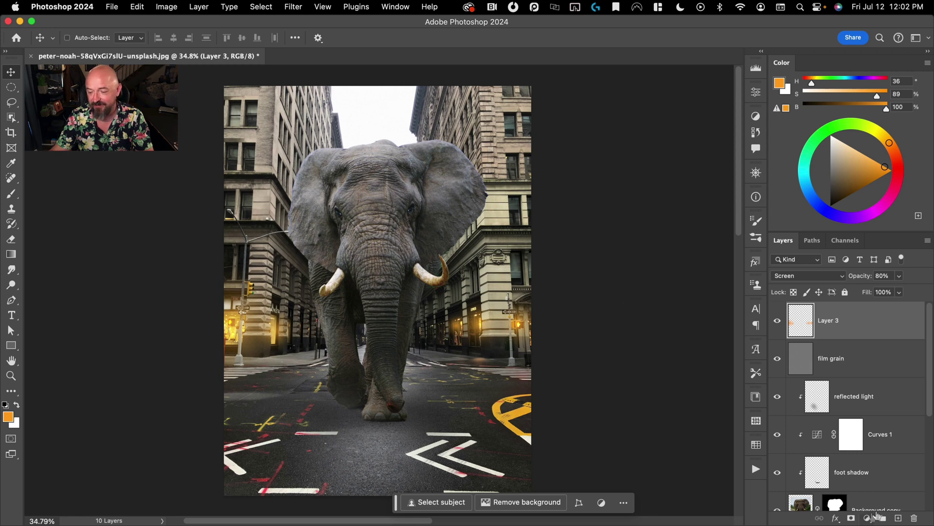
Step: Select the sky and fill it with white on a new layer above reflected light
{"action": "left_click", "coordinate": [898, 518]}
{"action": "key", "text": "w"}
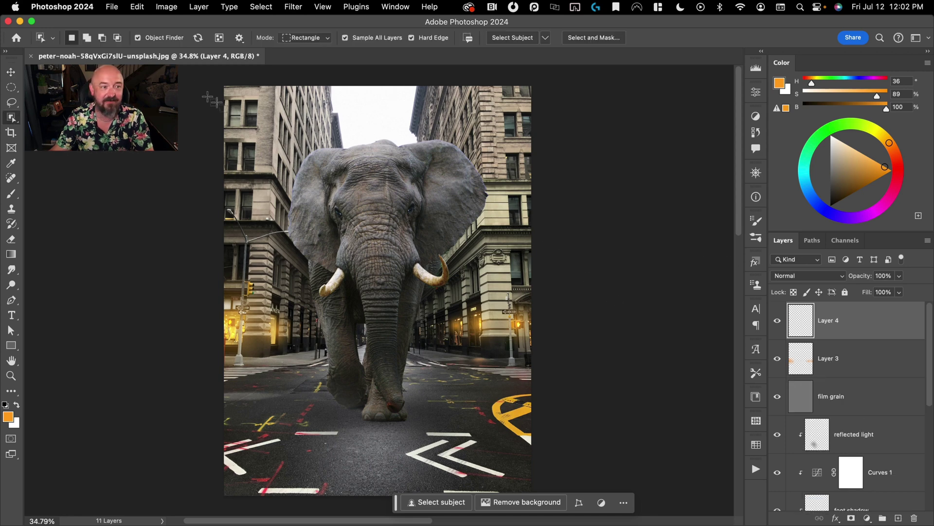
{"action": "left_click", "coordinate": [11, 117], "text": "alt"}
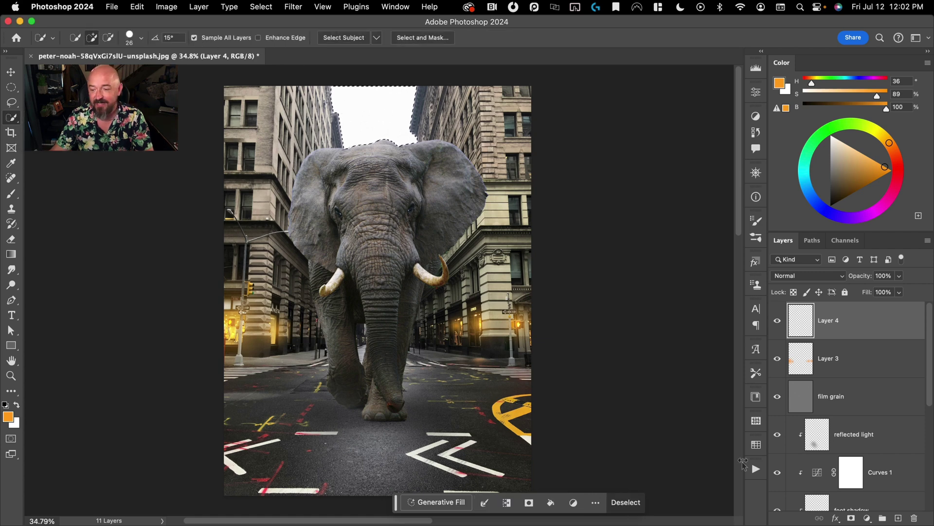
{"action": "left_click", "coordinate": [870, 434]}
{"action": "left_click", "coordinate": [898, 518]}
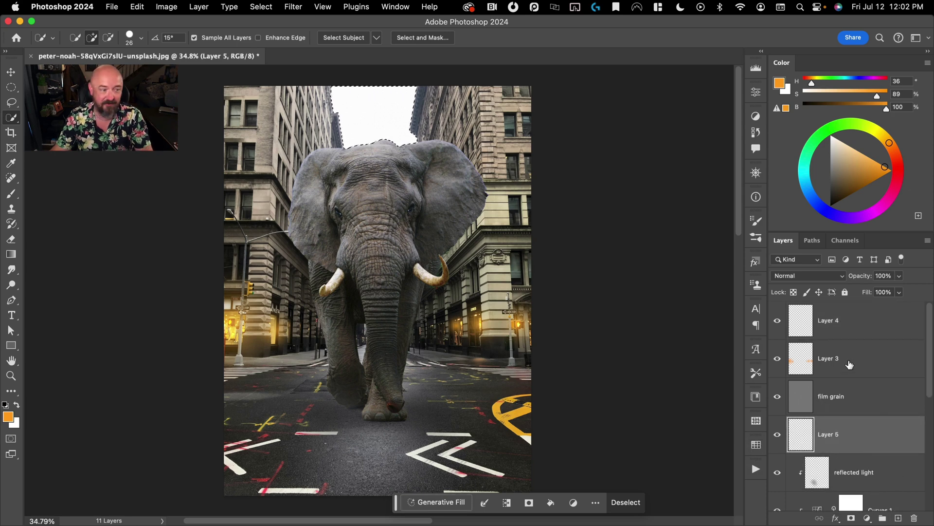
{"action": "key", "text": "x"}
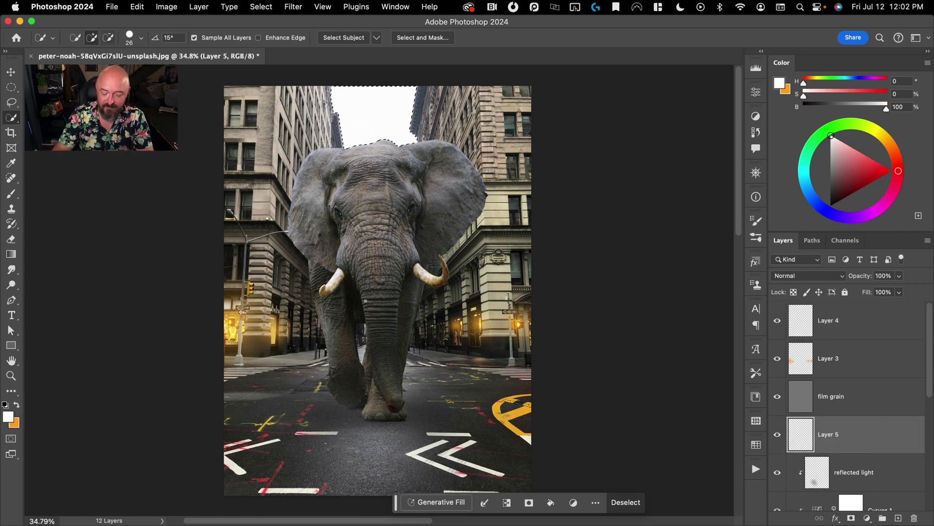
{"action": "key", "text": "alt+BackSpace"}
{"action": "key", "text": "super+d"}
{"action": "key", "text": "v"}
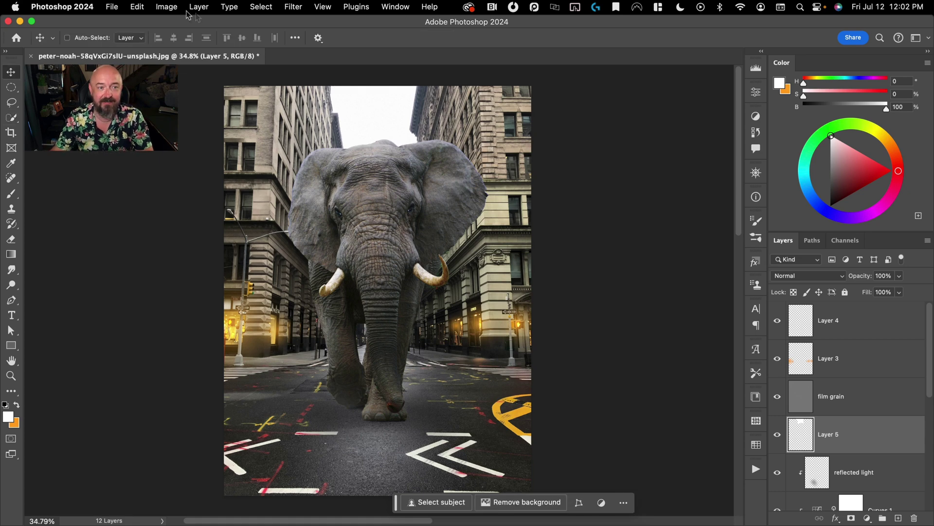
Step: Blur the white sky with a 94.2 px Gaussian Blur, set Layer 5 to 40%, and raise film grain
{"action": "left_click", "coordinate": [295, 7]}
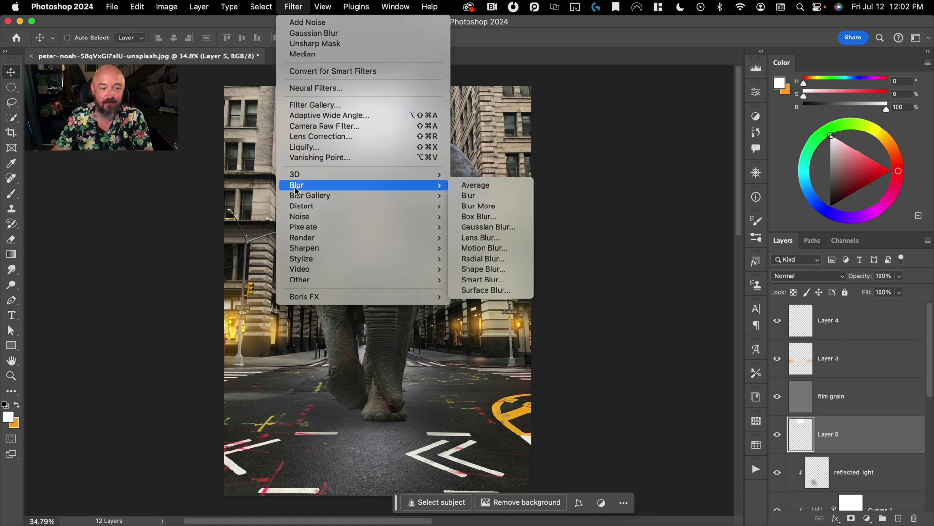
{"action": "mouse_move", "coordinate": [437, 184]}
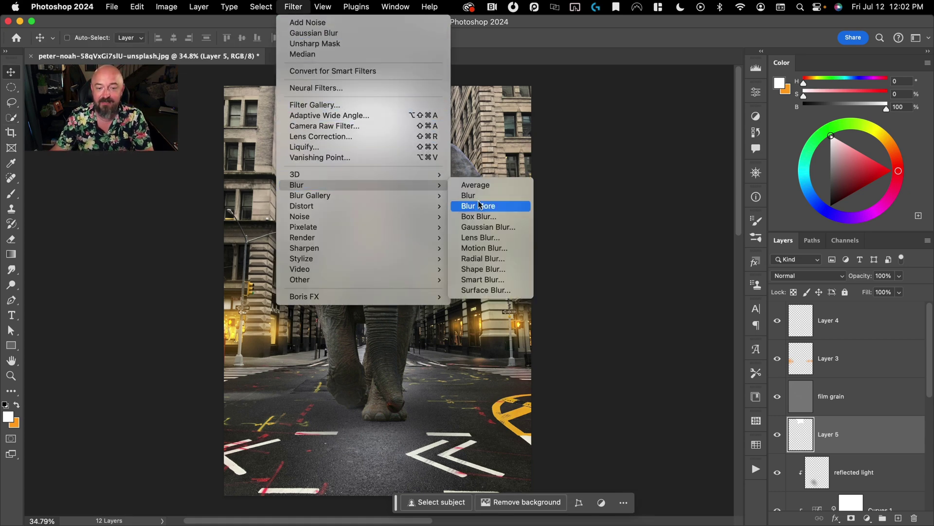
{"action": "left_click", "coordinate": [479, 233]}
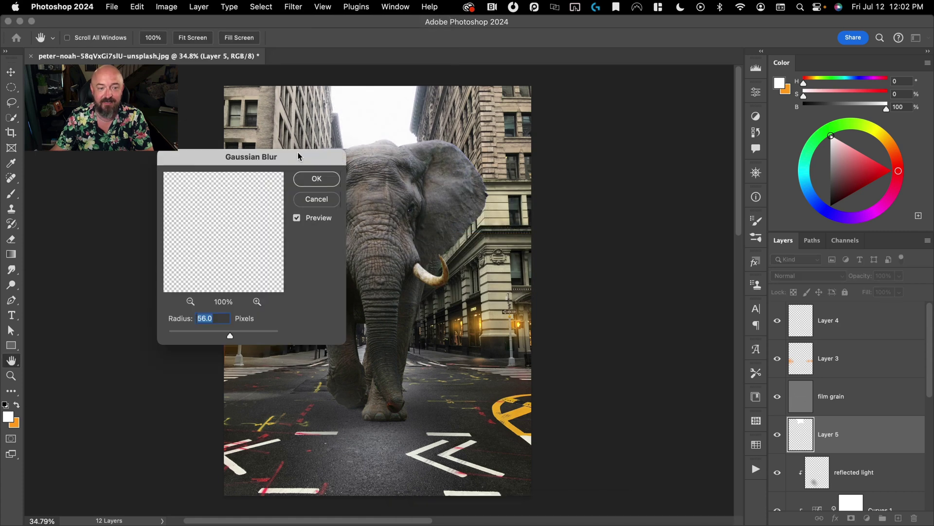
{"action": "left_click_drag", "start_coordinate": [298, 154], "coordinate": [656, 166]}
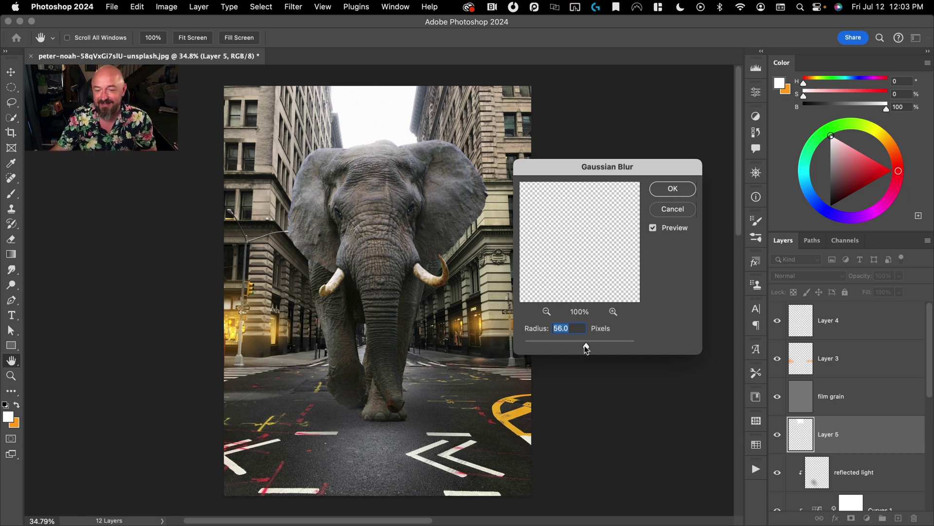
{"action": "left_click_drag", "start_coordinate": [591, 346], "coordinate": [594, 345]}
{"action": "left_click", "coordinate": [662, 189]}
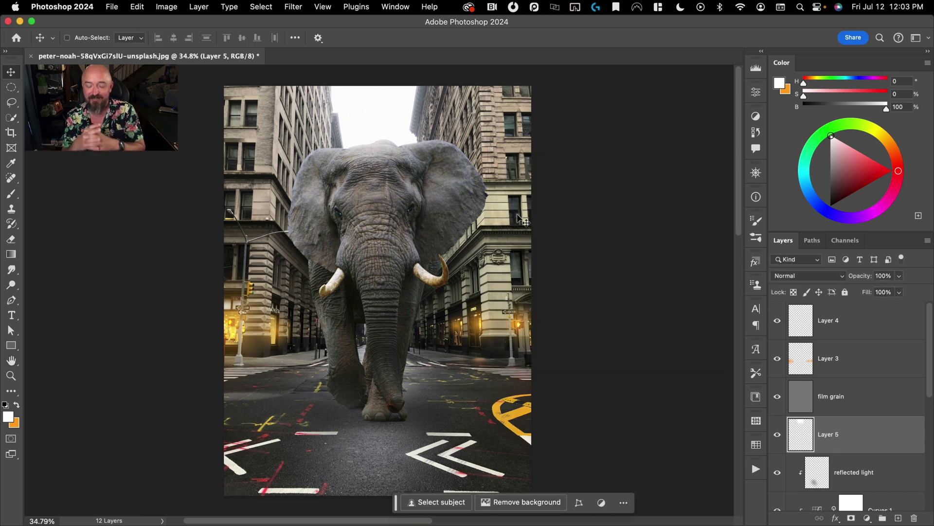
{"action": "key", "text": "4"}
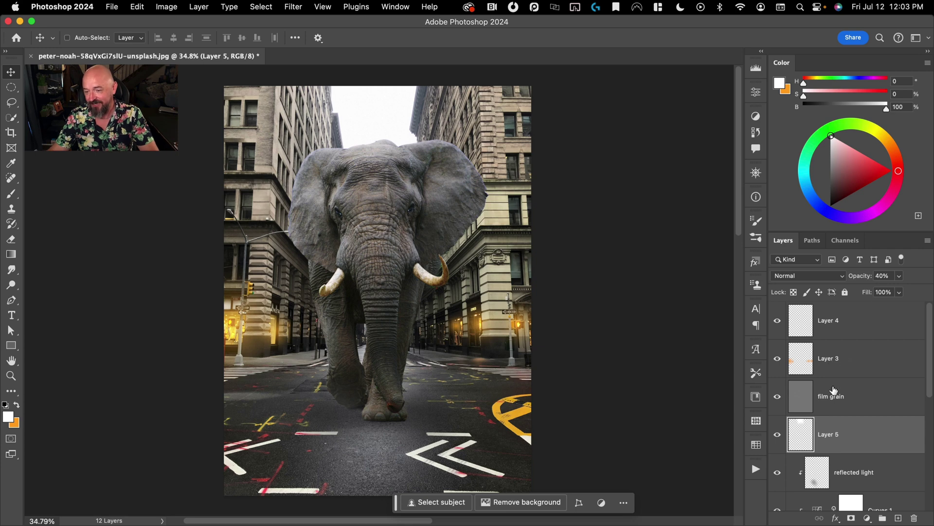
{"action": "left_click_drag", "start_coordinate": [833, 391], "coordinate": [822, 304]}
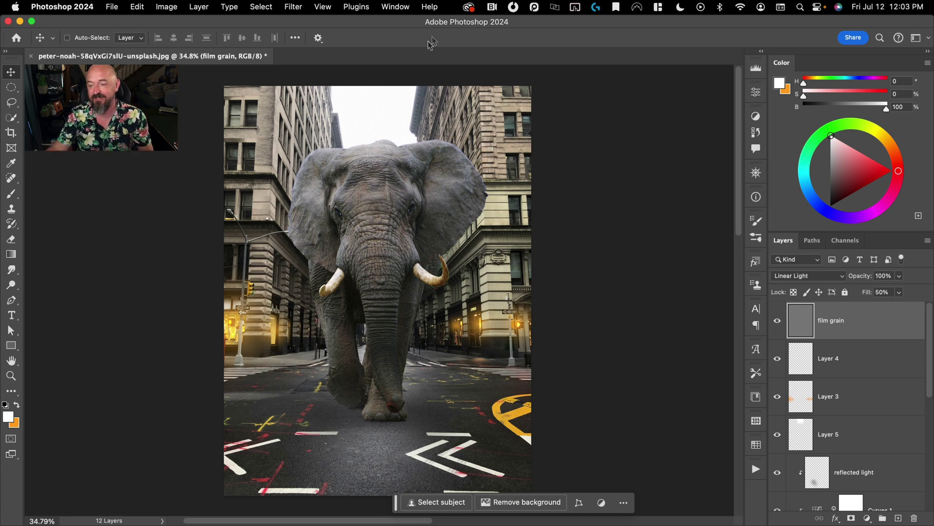
Step: Add a Curves adjustment that adds blue to the shadows and lowers blue highlights to 233
{"action": "left_click", "coordinate": [866, 518]}
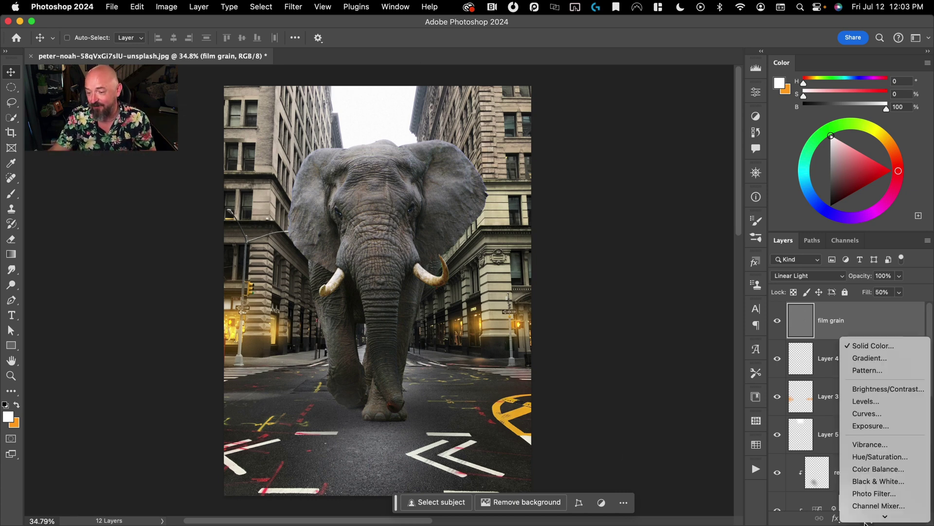
{"action": "left_click", "coordinate": [856, 420]}
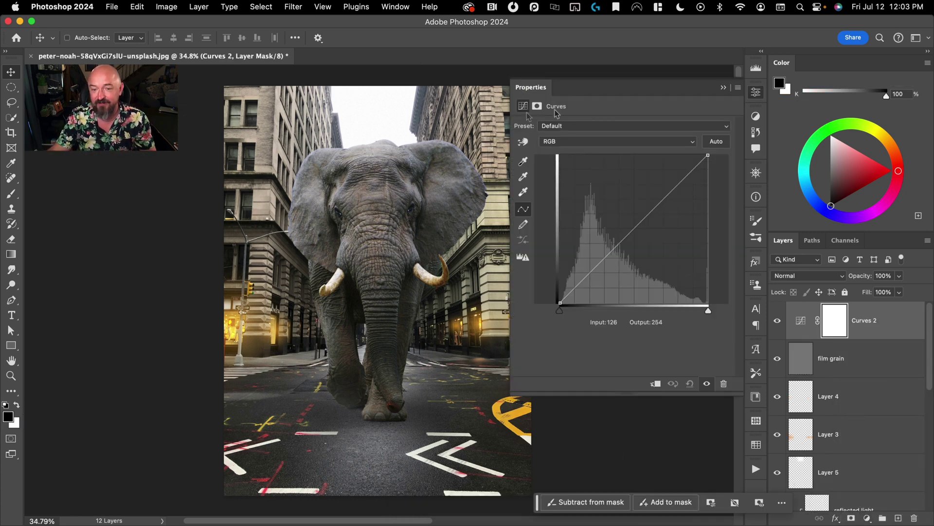
{"action": "left_click", "coordinate": [574, 142]}
{"action": "left_click", "coordinate": [560, 175]}
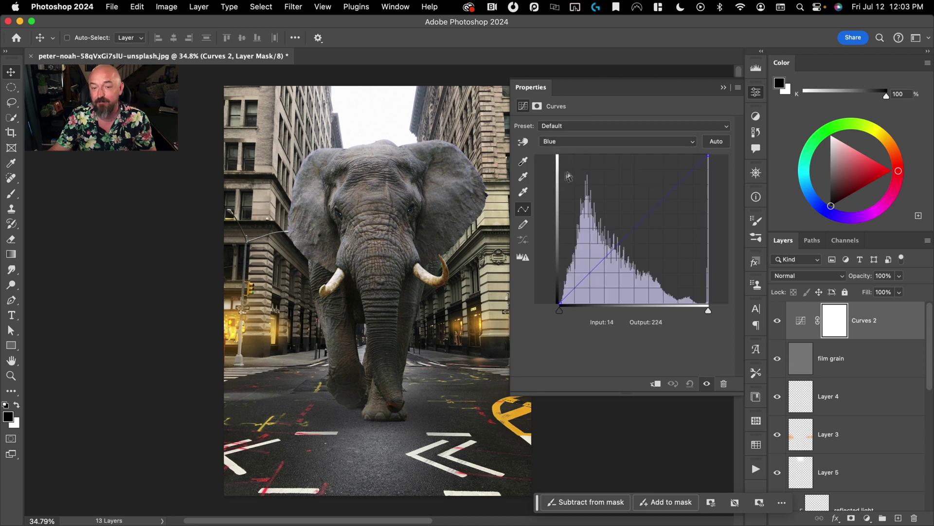
{"action": "left_click_drag", "start_coordinate": [561, 301], "coordinate": [556, 291]}
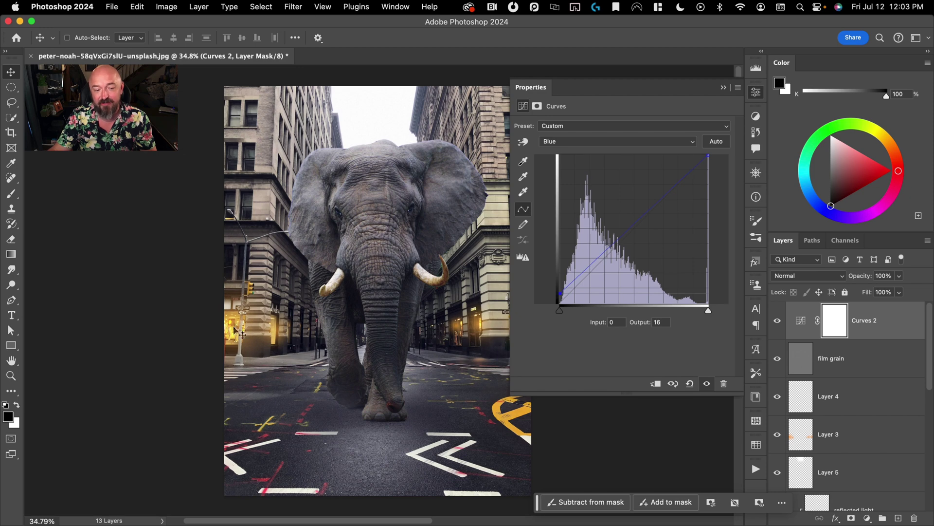
{"action": "left_click_drag", "start_coordinate": [711, 157], "coordinate": [711, 171]}
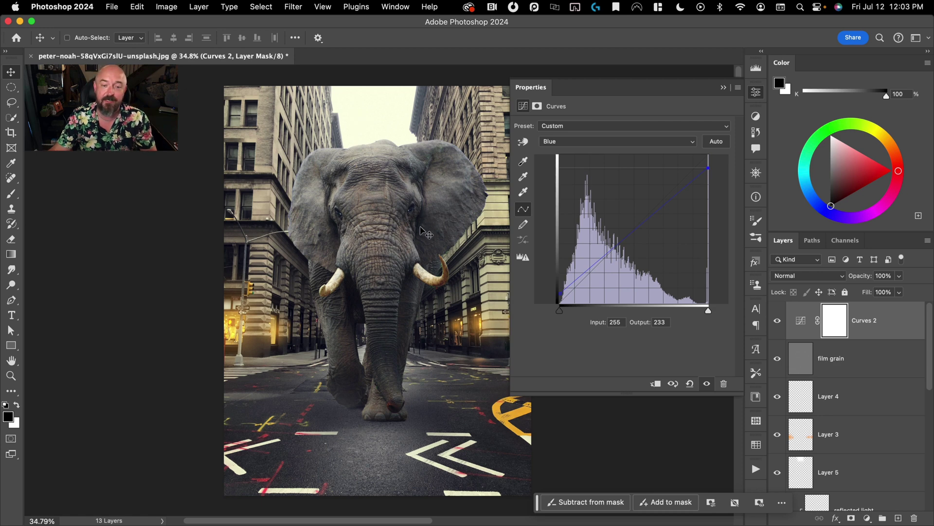
Step: Shape a gentle contrast S-curve on the combined RGB curve
{"action": "left_click", "coordinate": [568, 142]}
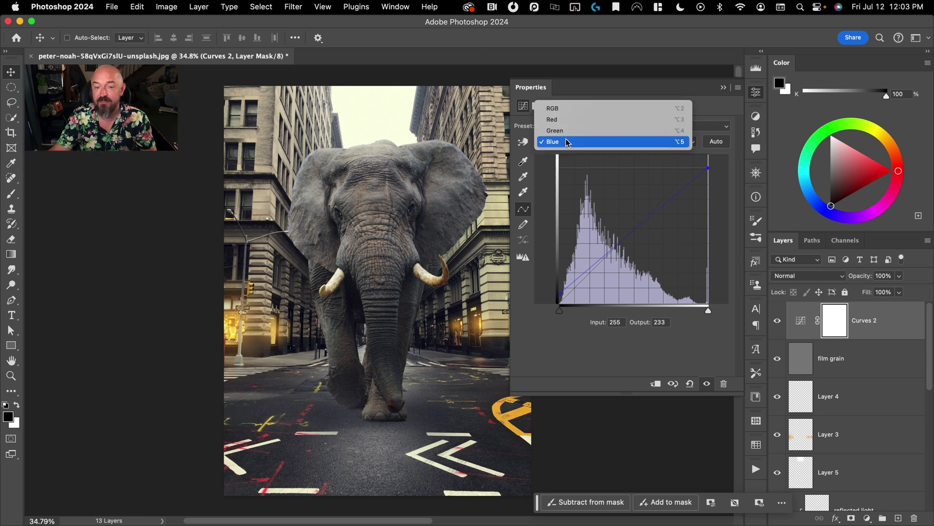
{"action": "left_click", "coordinate": [559, 108]}
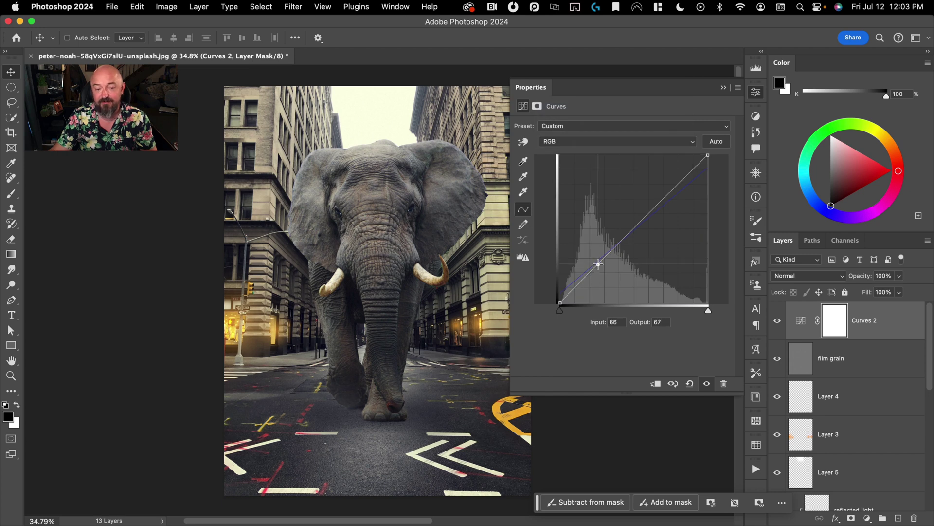
{"action": "left_click_drag", "start_coordinate": [598, 264], "coordinate": [601, 268]}
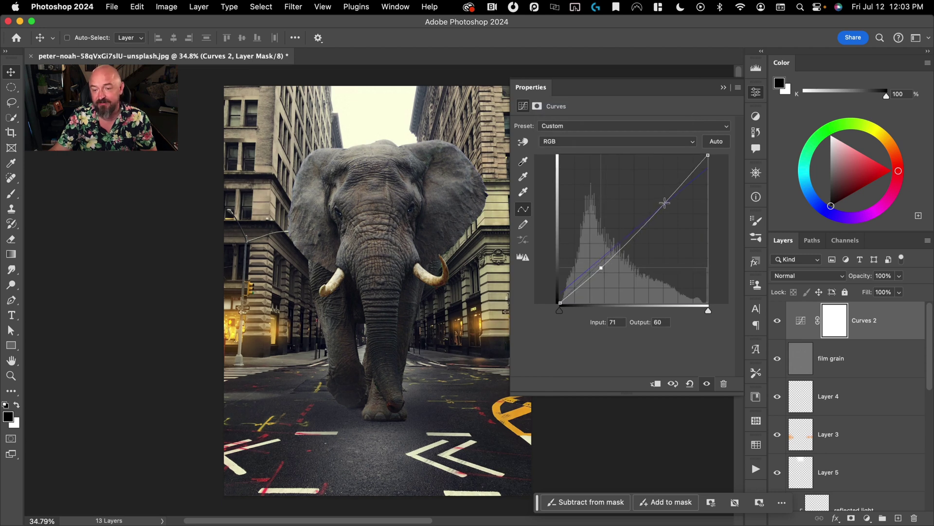
{"action": "left_click_drag", "start_coordinate": [664, 202], "coordinate": [664, 196]}
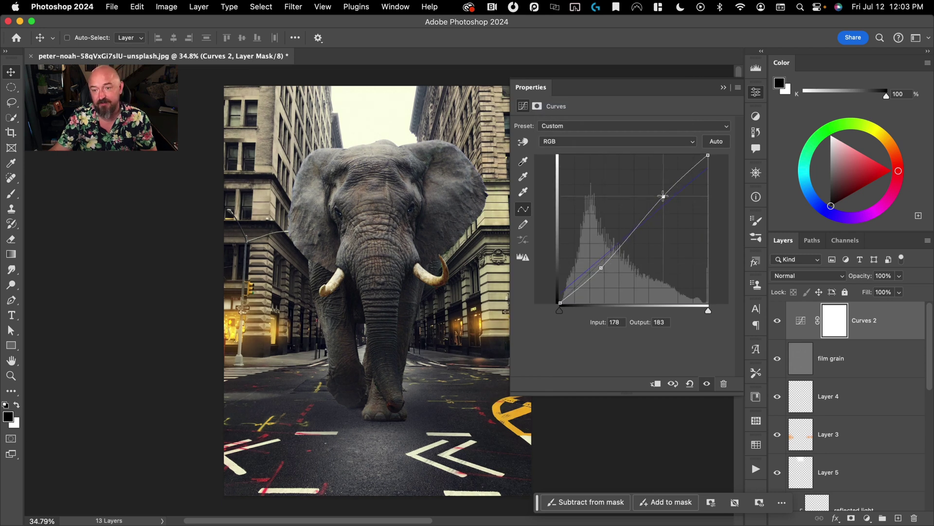
{"action": "left_click", "coordinate": [756, 92]}
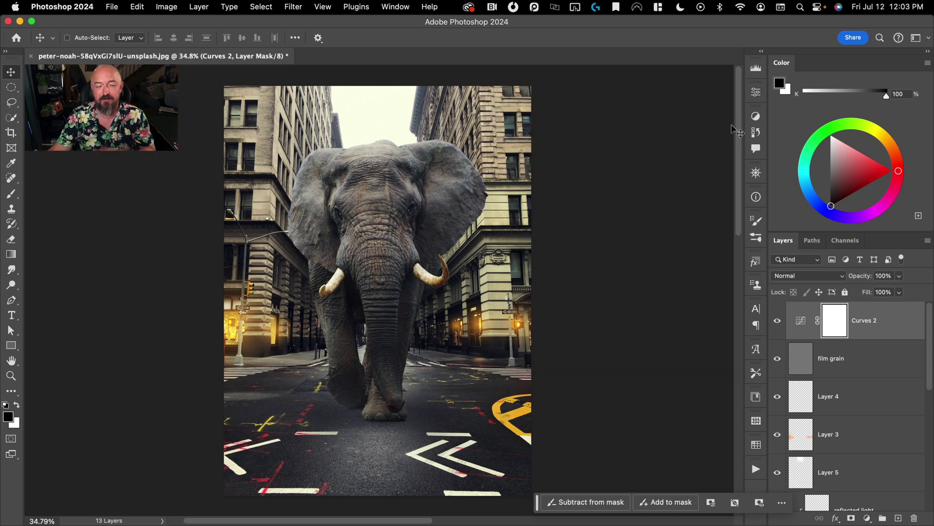